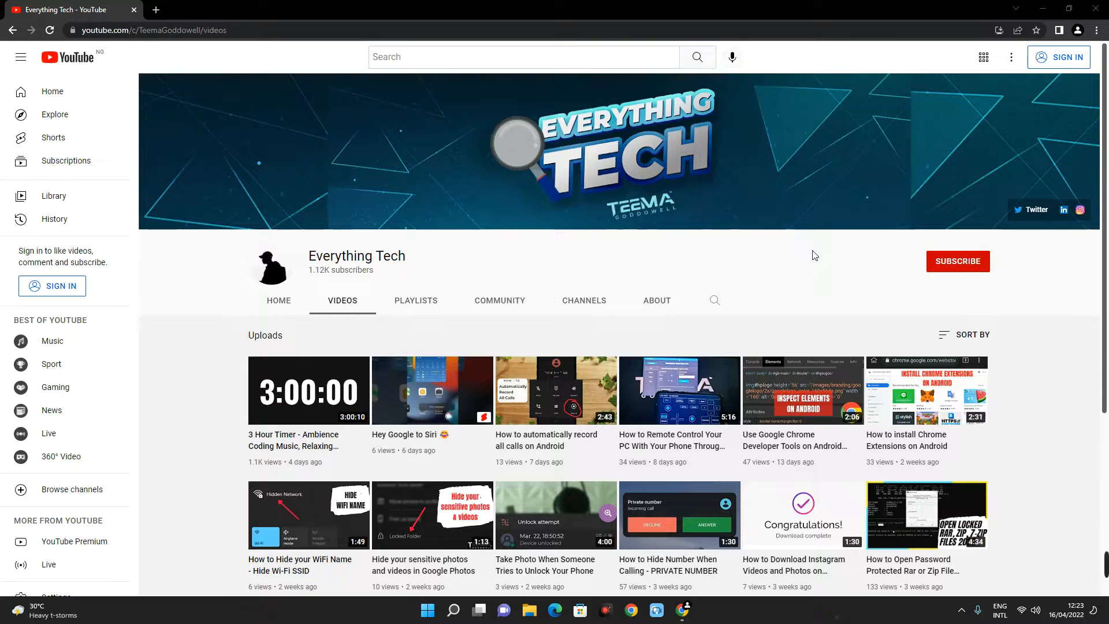
- Open the WordPress login page at teemagoddowell.com/wp-admin in a new browser tab
{"action": "key", "text": "ctrl+t"}
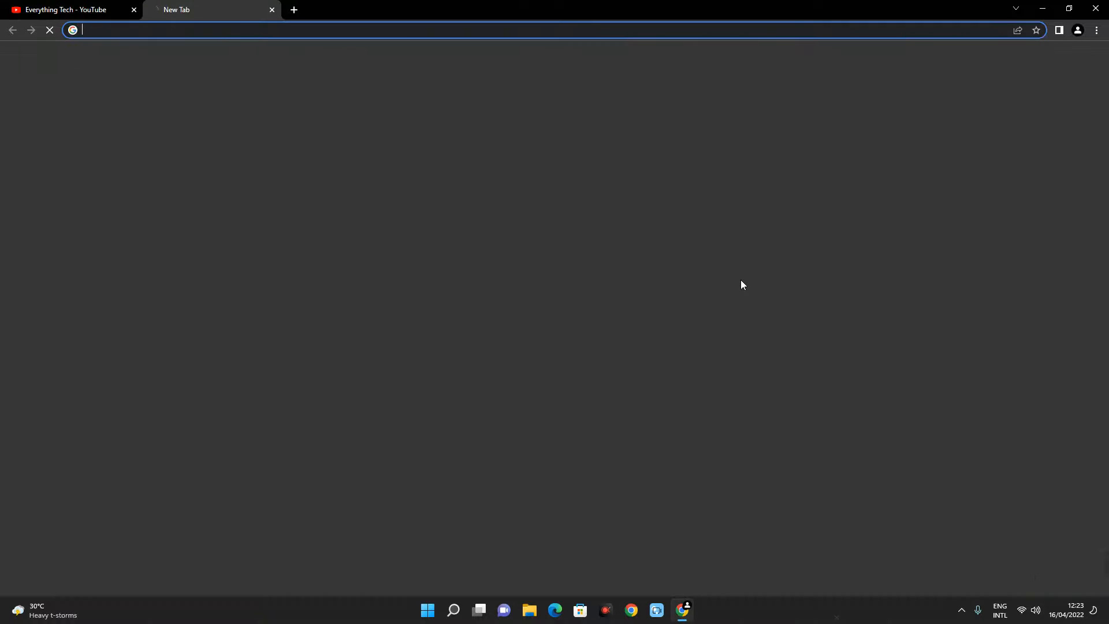
{"action": "type", "text": "teemagoddowell.com"}
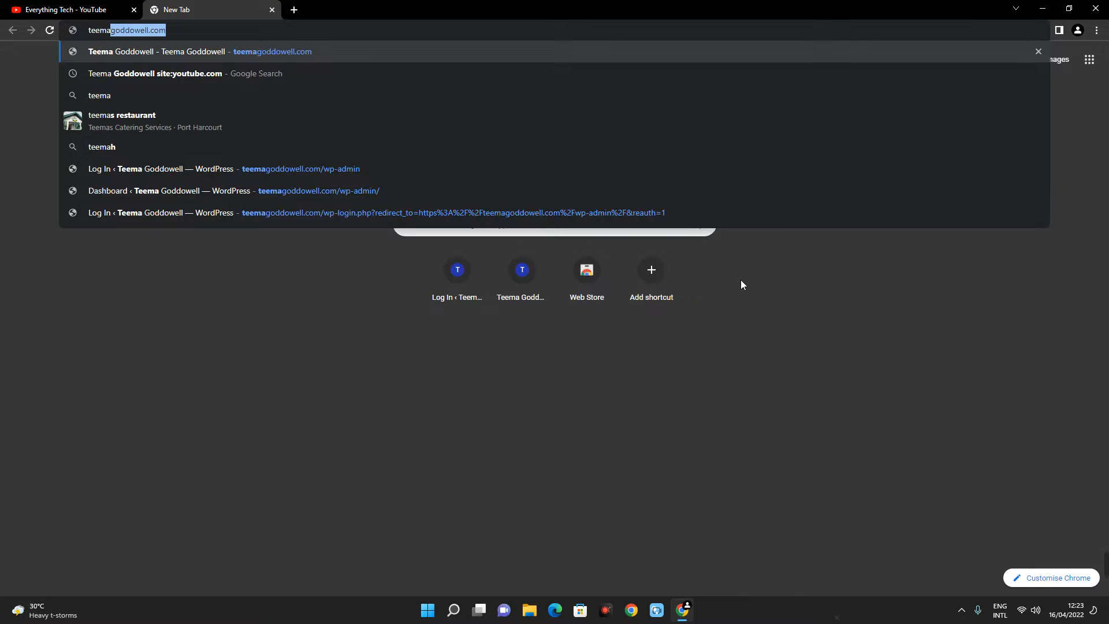
{"action": "key", "text": "Right"}
{"action": "type", "text": "/wp"}
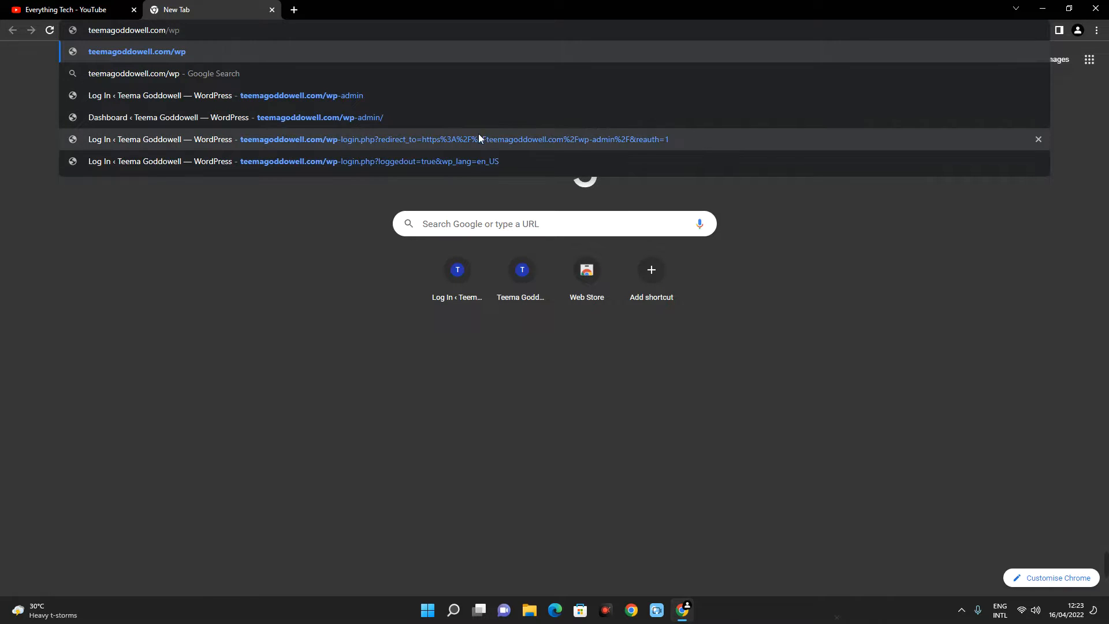
{"action": "left_click", "coordinate": [455, 96]}
- Open the teemagoddowell.com home page in another new tab and look over its content
{"action": "left_click", "coordinate": [294, 10]}
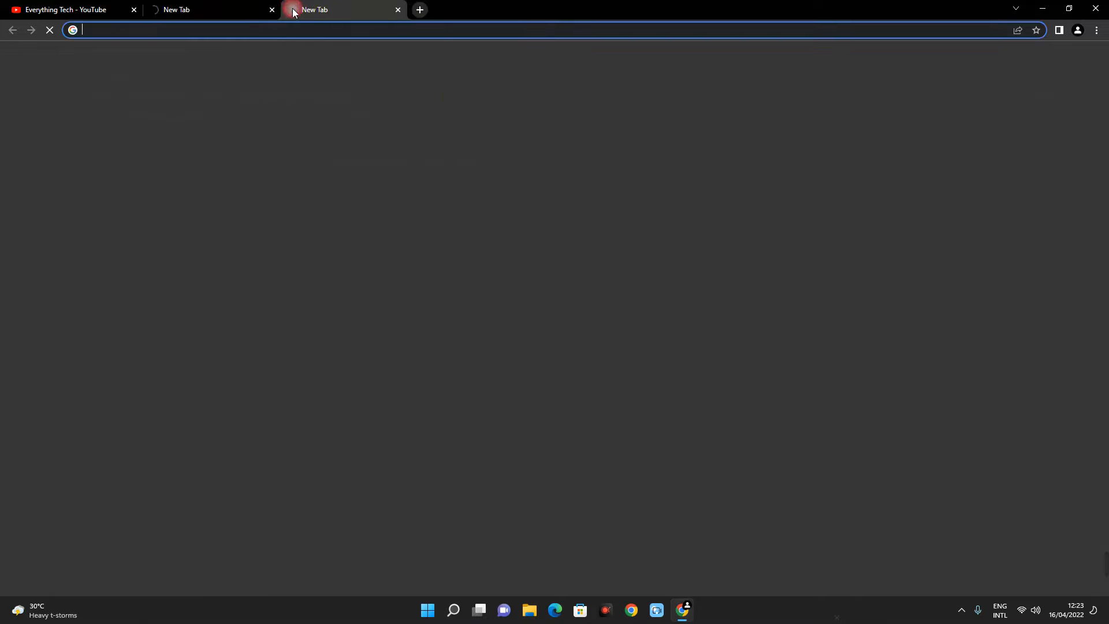
{"action": "type", "text": "teema"}
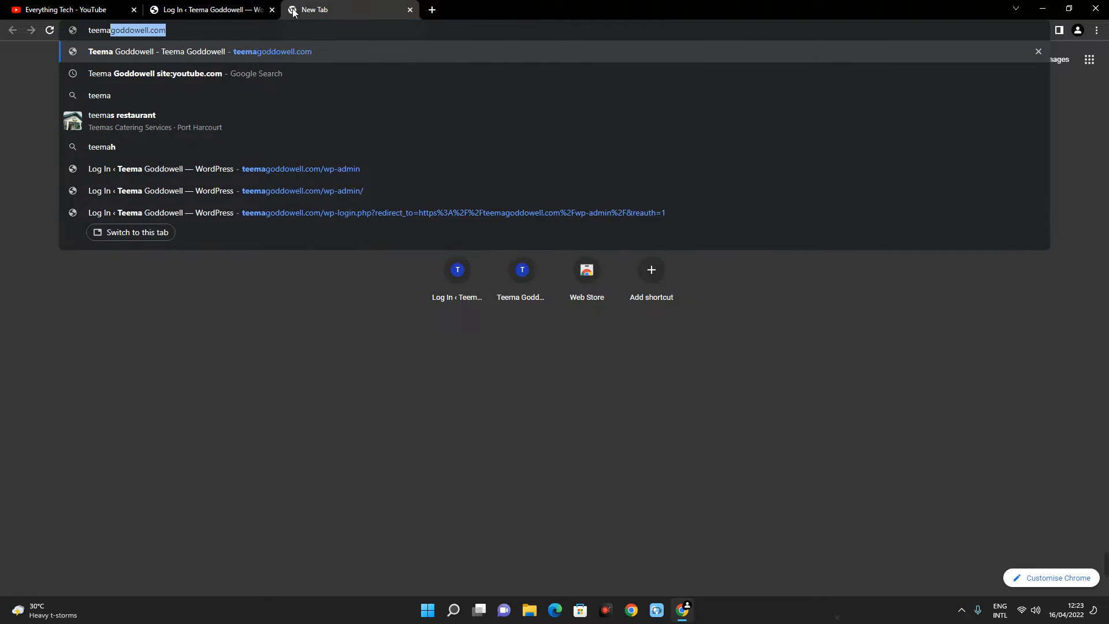
{"action": "key", "text": "Return"}
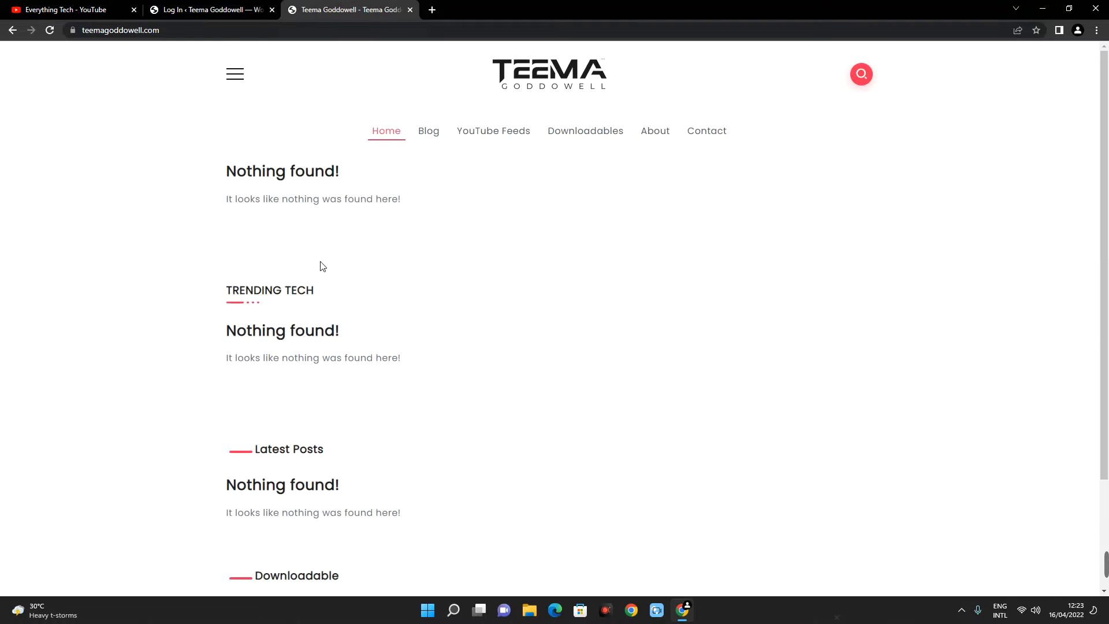
{"action": "scroll", "coordinate": [302, 233], "scroll_direction": "down", "scroll_amount": 3}
{"action": "scroll", "coordinate": [345, 271], "scroll_direction": "up", "scroll_amount": 3}
{"action": "scroll", "coordinate": [321, 178], "scroll_direction": "down", "scroll_amount": 3}
{"action": "scroll", "coordinate": [312, 386], "scroll_direction": "up", "scroll_amount": 3}
- Log in to the WordPress admin in the login tab and open the page for adding new plugins
{"action": "left_click", "coordinate": [199, 8]}
{"action": "left_click", "coordinate": [619, 278]}
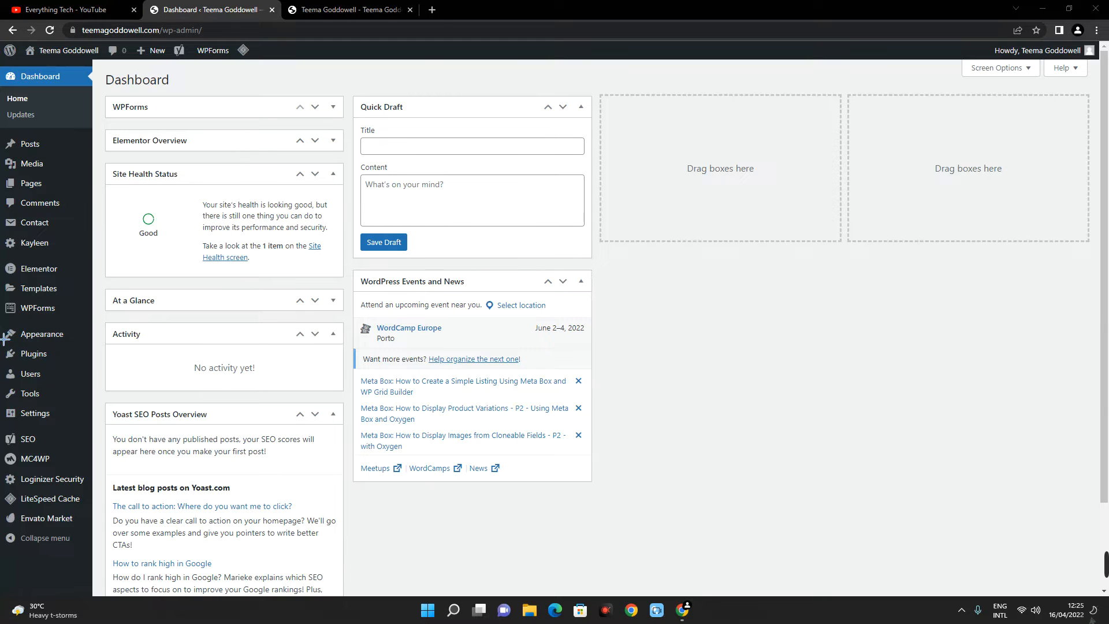
{"action": "mouse_move", "coordinate": [87, 355]}
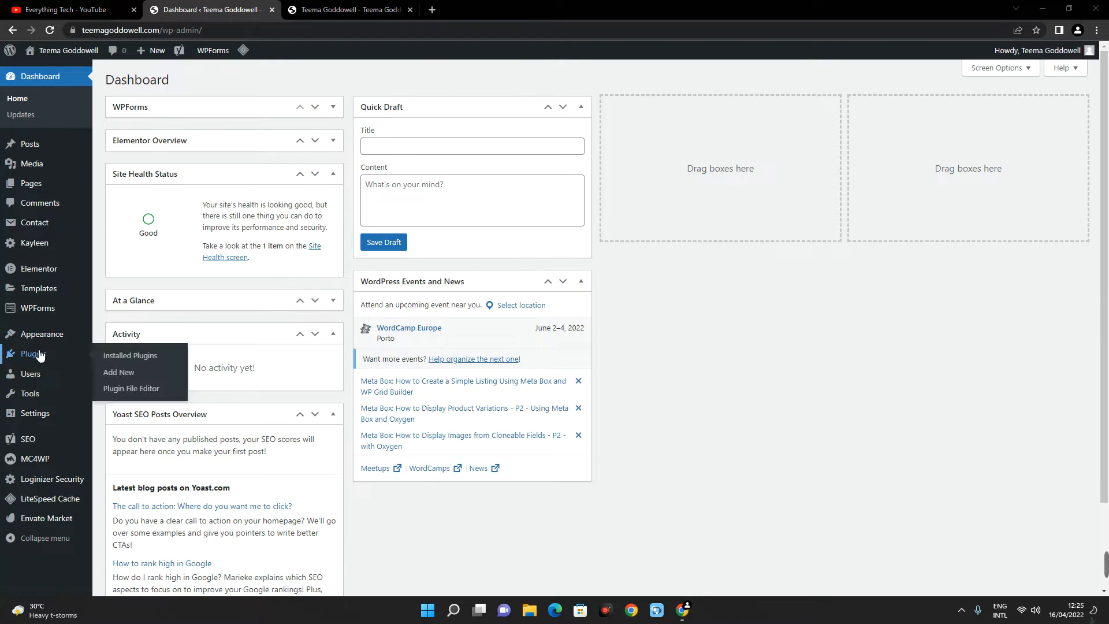
{"action": "left_click", "coordinate": [120, 374]}
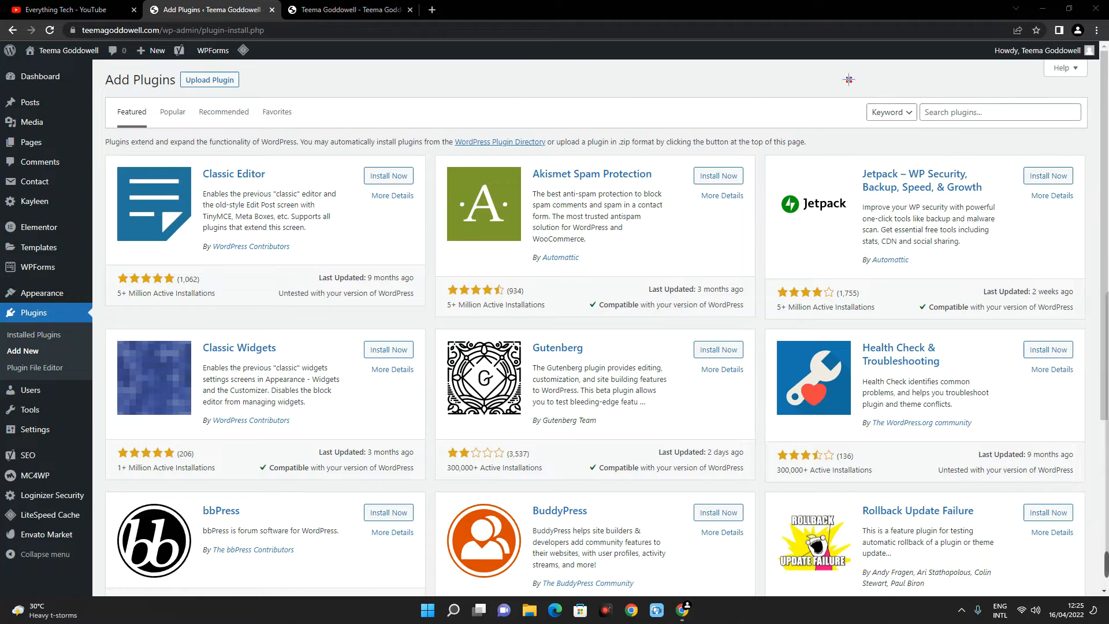
- Search the plugins for "under construction", install and activate Under Construction by WebFactory Ltd, and dismiss its welcome notice
{"action": "left_click", "coordinate": [966, 112]}
{"action": "type", "text": "under construction"}
{"action": "left_click", "coordinate": [386, 178]}
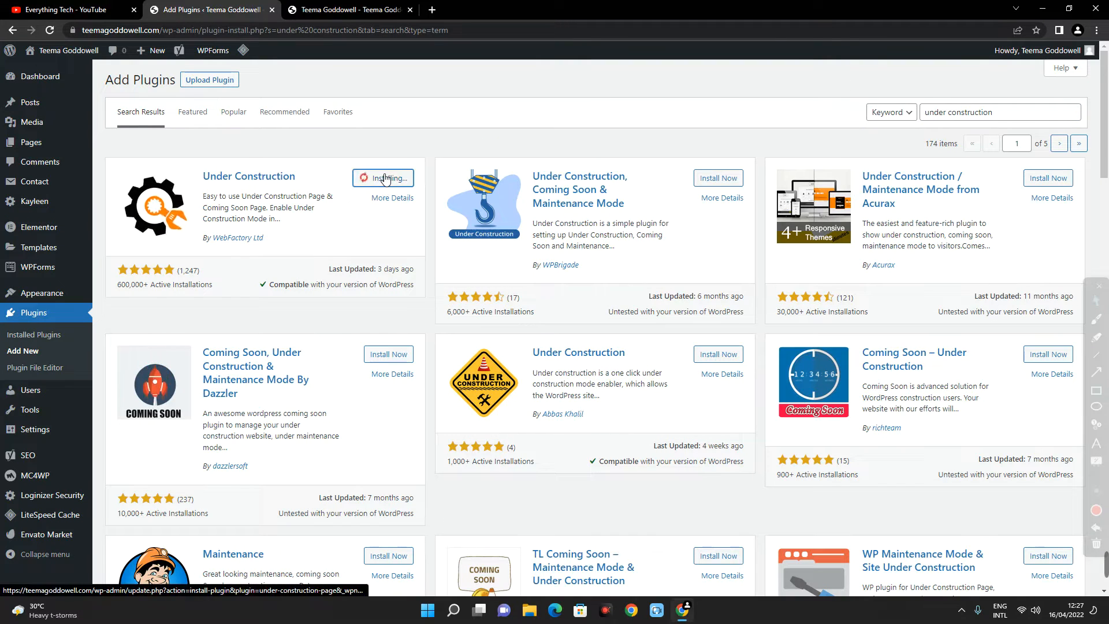
{"action": "left_click", "coordinate": [401, 178]}
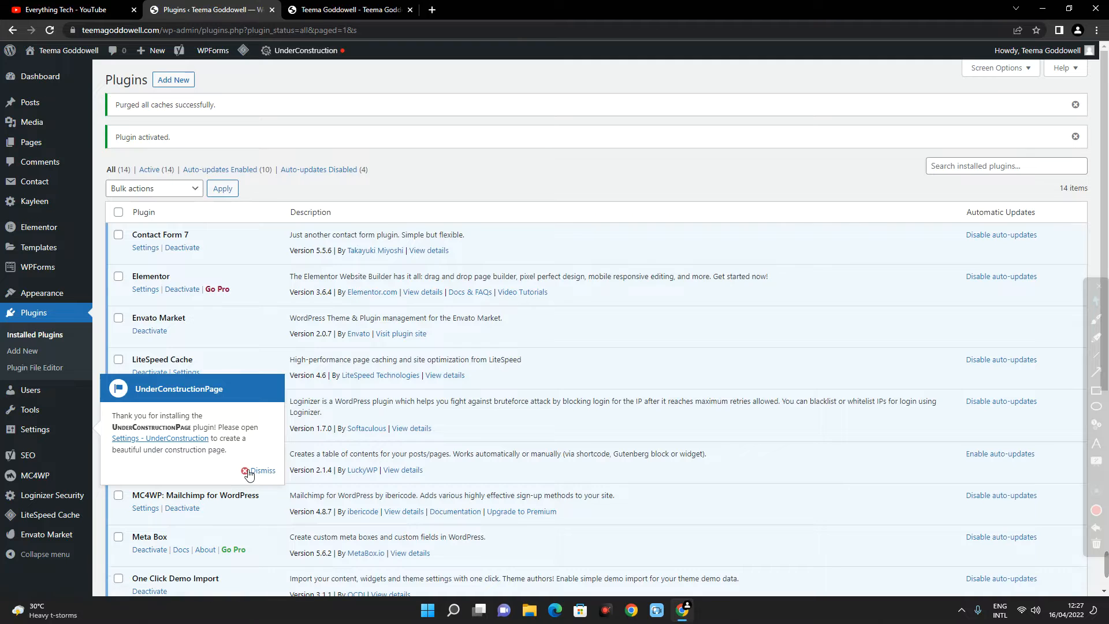
{"action": "left_click", "coordinate": [261, 471]}
- Open the settings of the Under Construction plugin from the installed plugins list and dismiss the getting-started notice
{"action": "scroll", "coordinate": [207, 159], "scroll_direction": "down", "scroll_amount": 5}
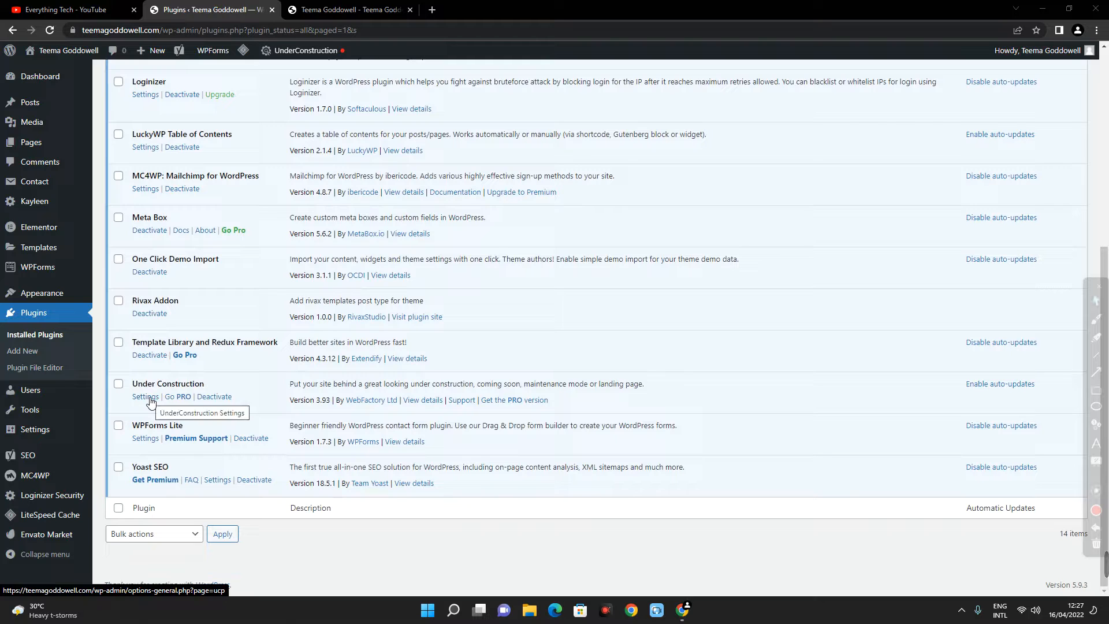
{"action": "left_click_drag", "start_coordinate": [120, 368], "coordinate": [409, 420]}
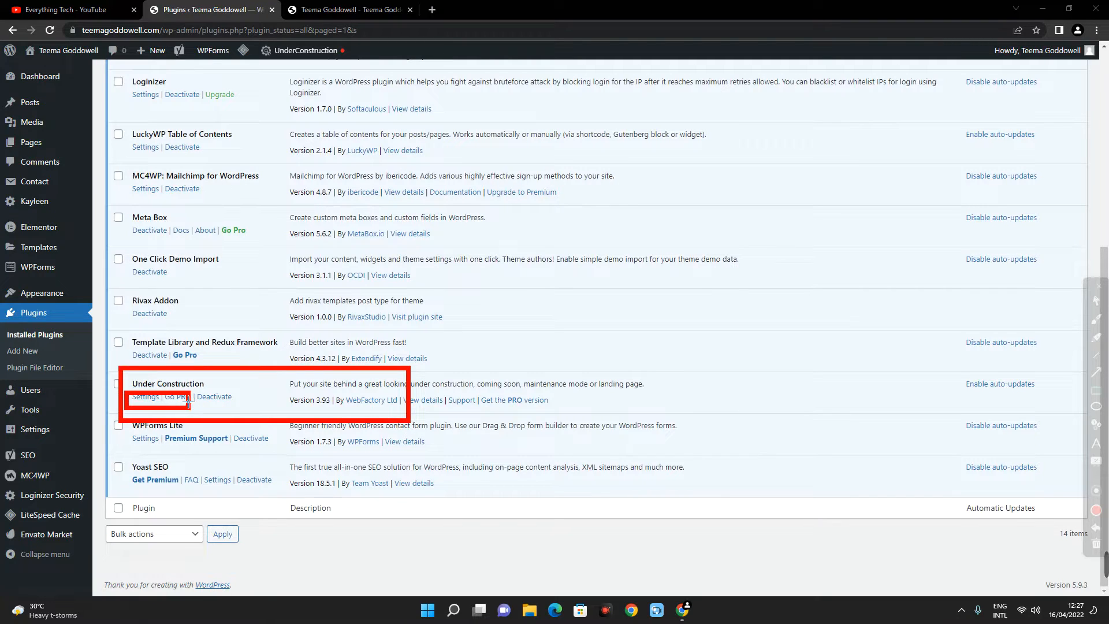
{"action": "left_click", "coordinate": [150, 398]}
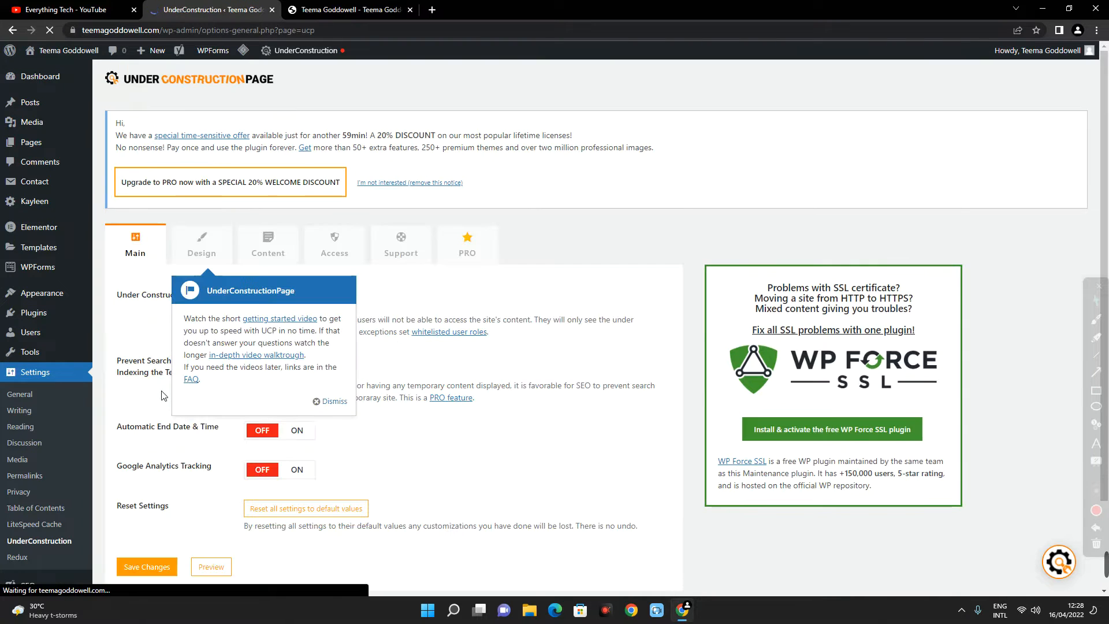
{"action": "left_click", "coordinate": [326, 408]}
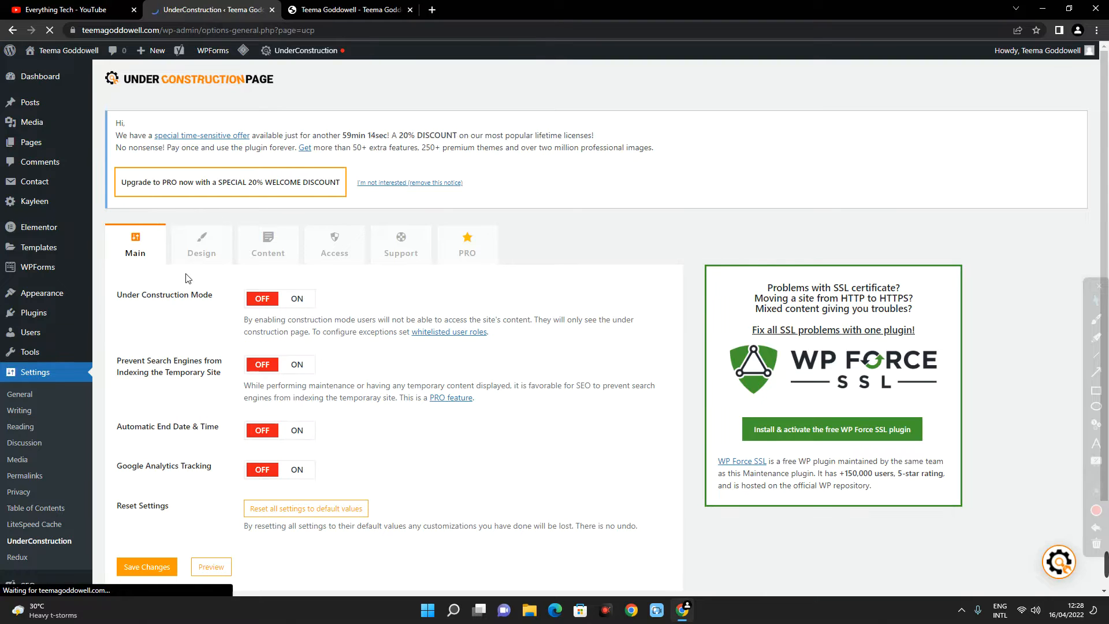
- Show the plugin's design themes, preview the Mad Designer theme, and return to the plugin settings
{"action": "left_click", "coordinate": [192, 251]}
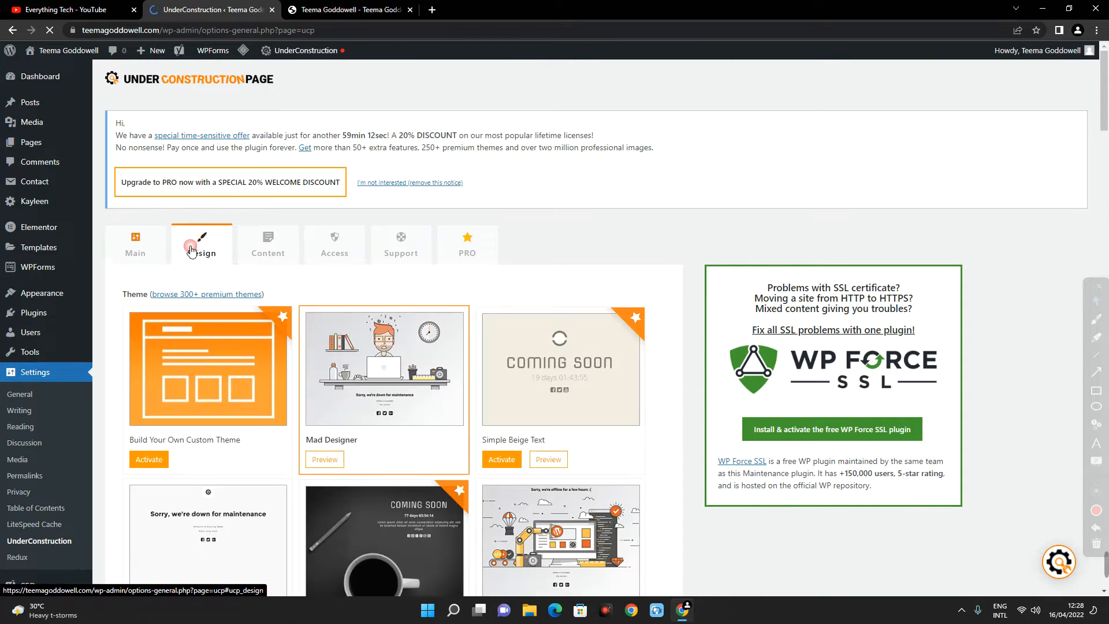
{"action": "scroll", "coordinate": [392, 305], "scroll_direction": "down", "scroll_amount": 3}
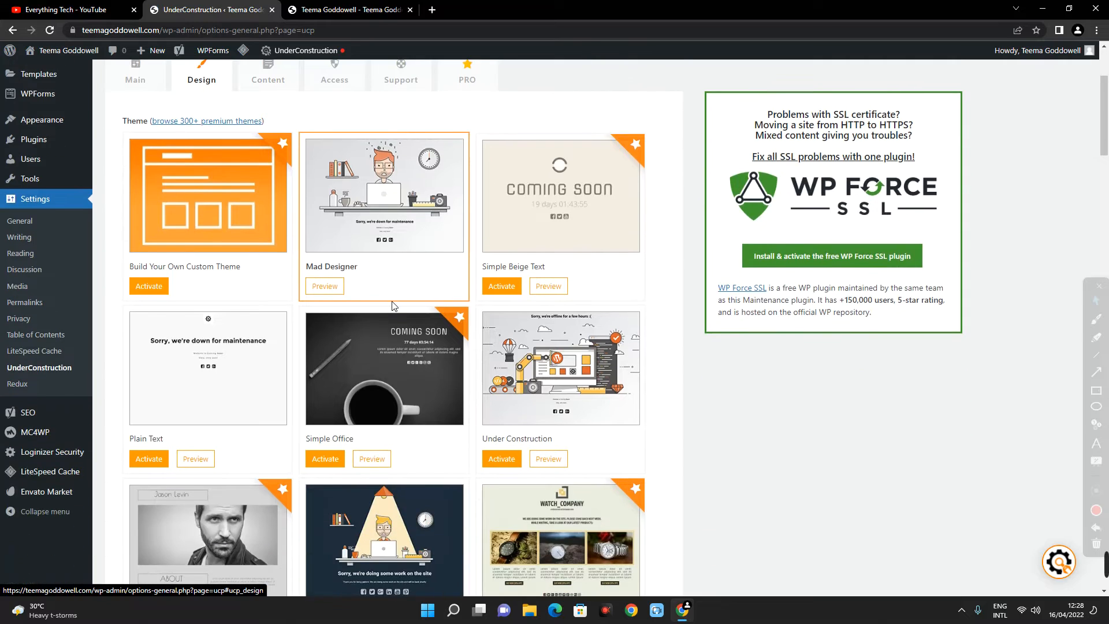
{"action": "scroll", "coordinate": [392, 306], "scroll_direction": "down", "scroll_amount": 1}
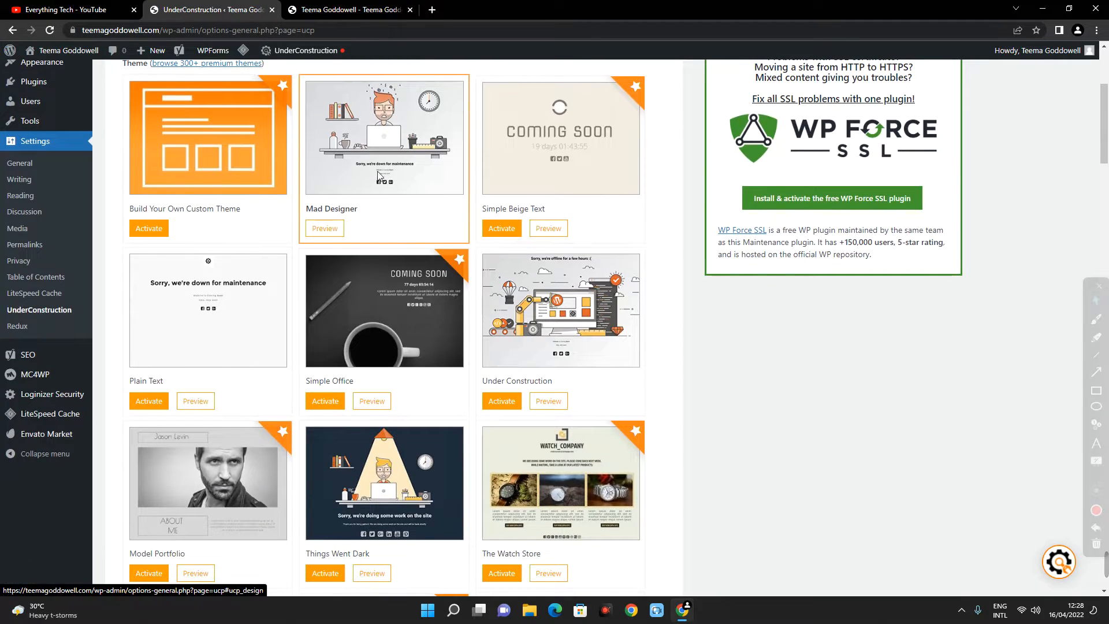
{"action": "left_click", "coordinate": [332, 228]}
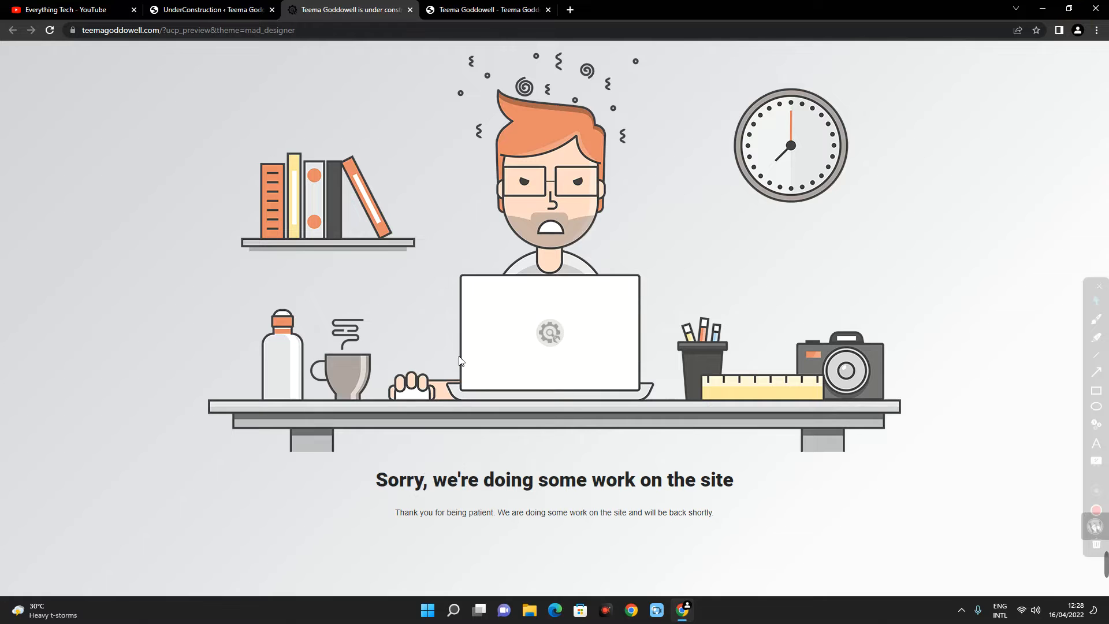
{"action": "left_click", "coordinate": [196, 9]}
- Look through the gallery of under construction page themes, comparing the free and premium designs
{"action": "scroll", "coordinate": [391, 322], "scroll_direction": "down", "scroll_amount": 3}
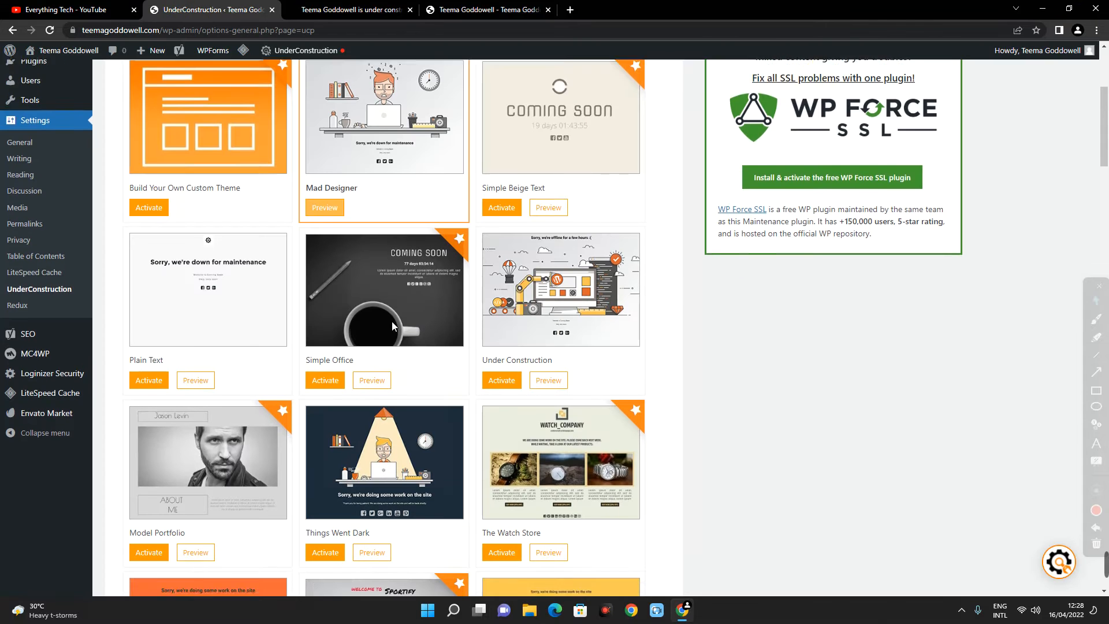
{"action": "scroll", "coordinate": [392, 322], "scroll_direction": "up", "scroll_amount": 2}
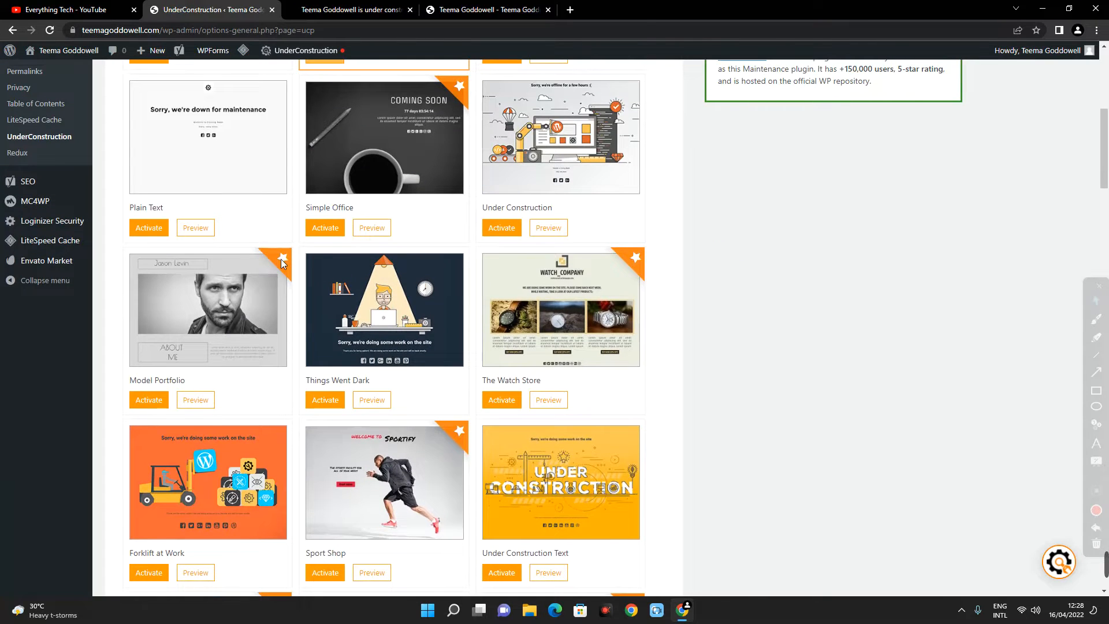
{"action": "scroll", "coordinate": [511, 421], "scroll_direction": "down", "scroll_amount": 10}
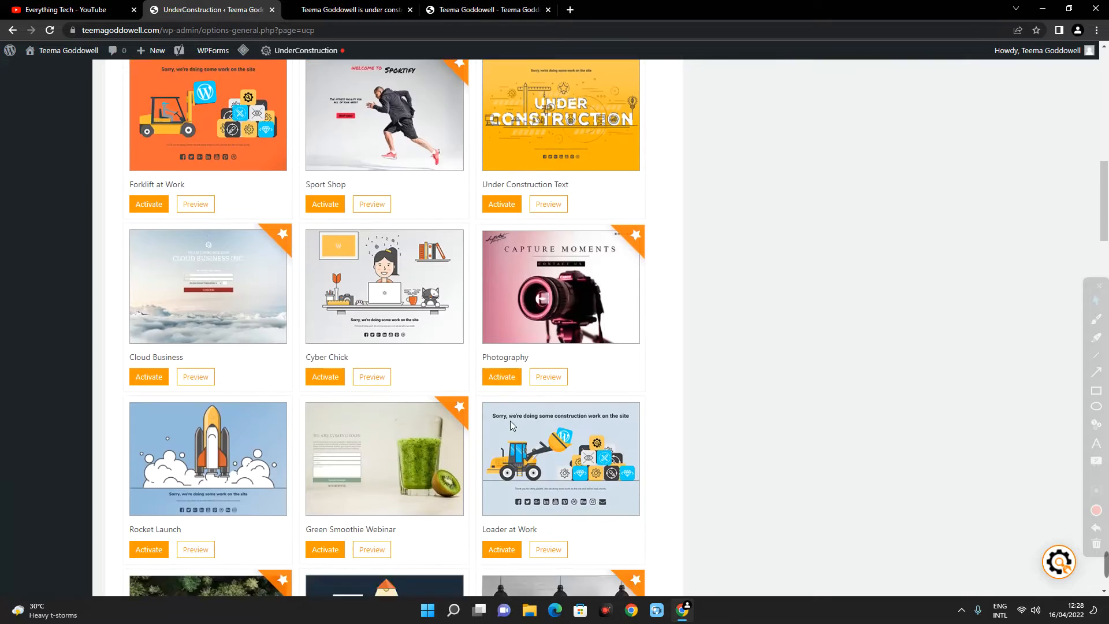
{"action": "scroll", "coordinate": [497, 469], "scroll_direction": "down", "scroll_amount": 8}
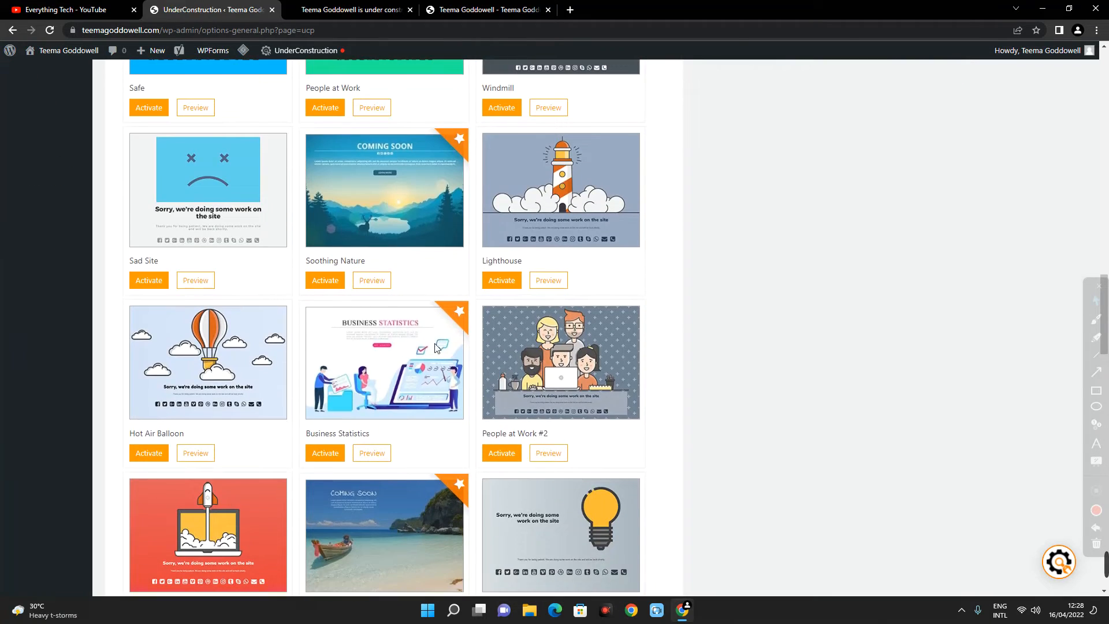
{"action": "scroll", "coordinate": [419, 376], "scroll_direction": "up", "scroll_amount": 20}
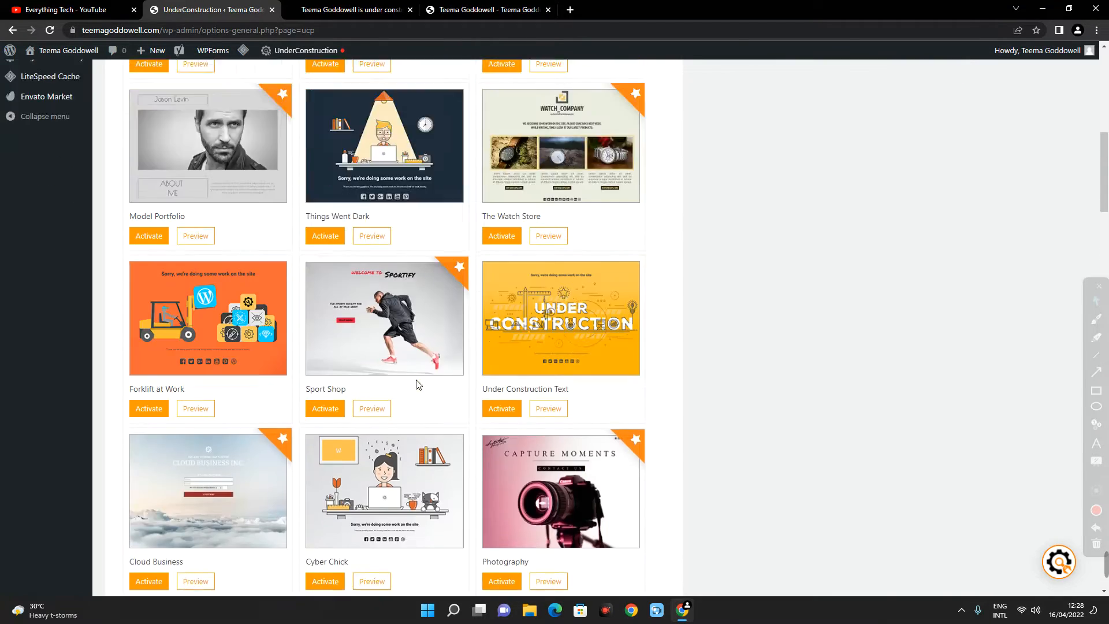
{"action": "scroll", "coordinate": [417, 382], "scroll_direction": "up", "scroll_amount": 1}
{"action": "scroll", "coordinate": [405, 346], "scroll_direction": "down", "scroll_amount": 3}
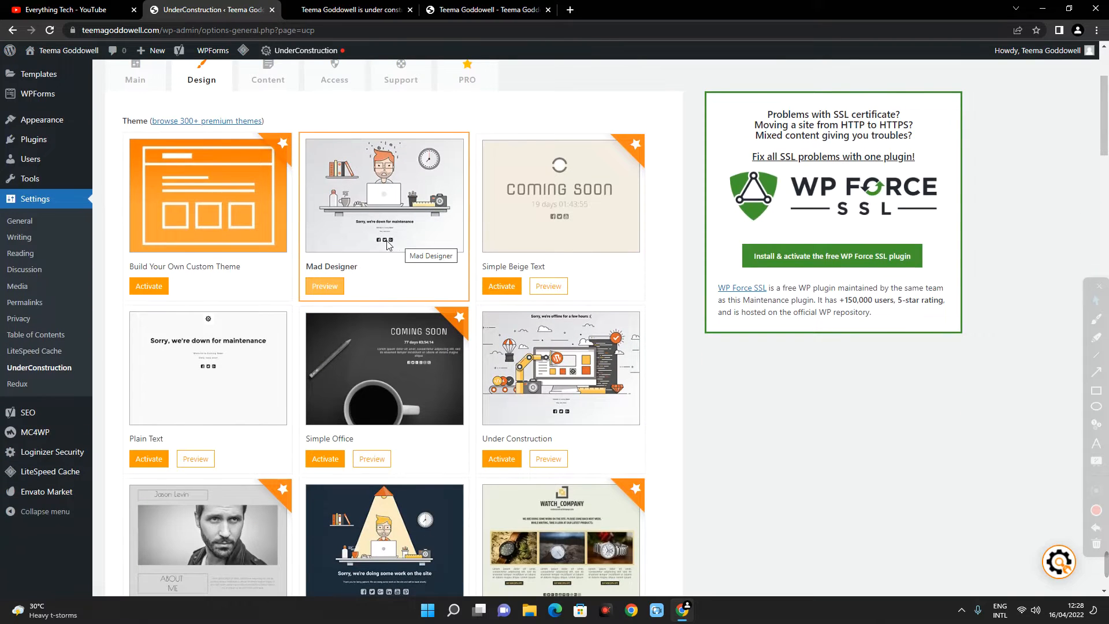
{"action": "scroll", "coordinate": [199, 370], "scroll_direction": "down", "scroll_amount": 2}
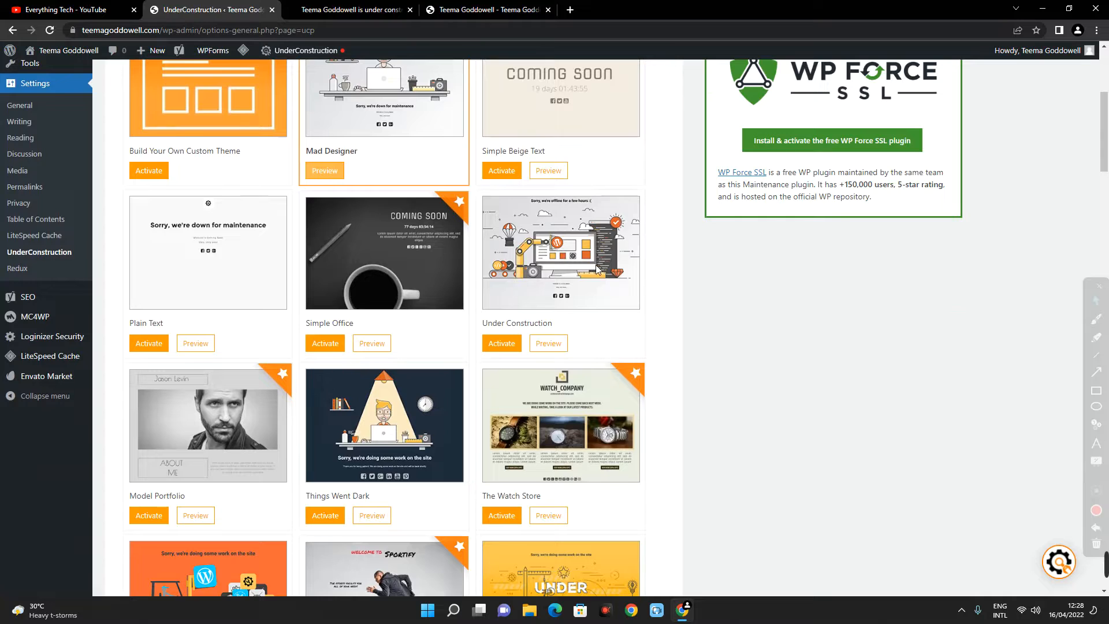
{"action": "scroll", "coordinate": [416, 256], "scroll_direction": "up", "scroll_amount": 3}
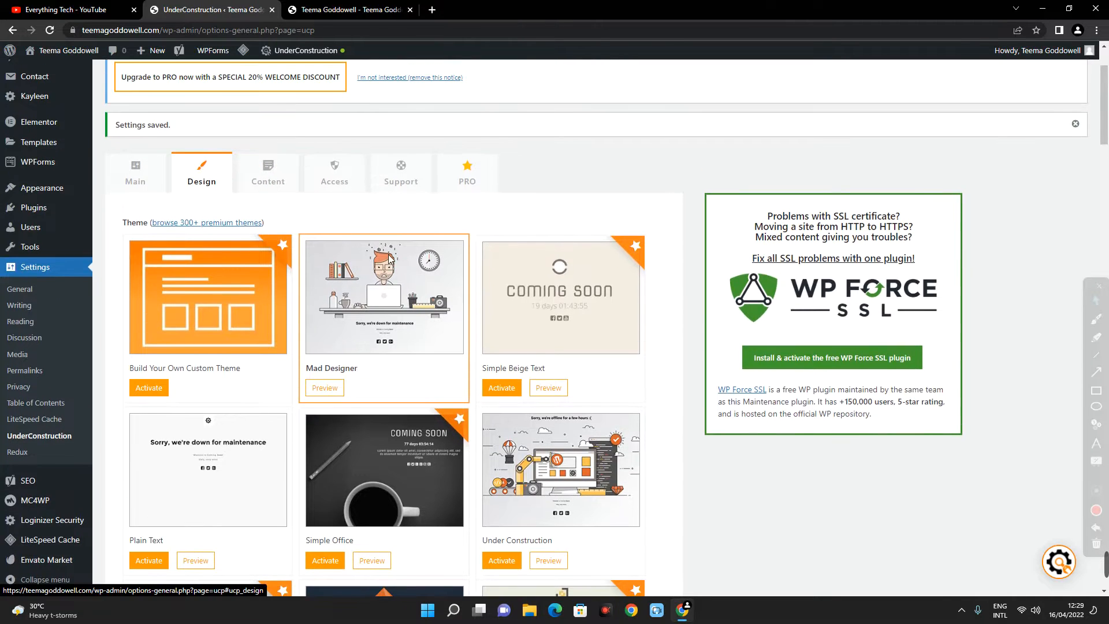
{"action": "scroll", "coordinate": [381, 265], "scroll_direction": "down", "scroll_amount": 4}
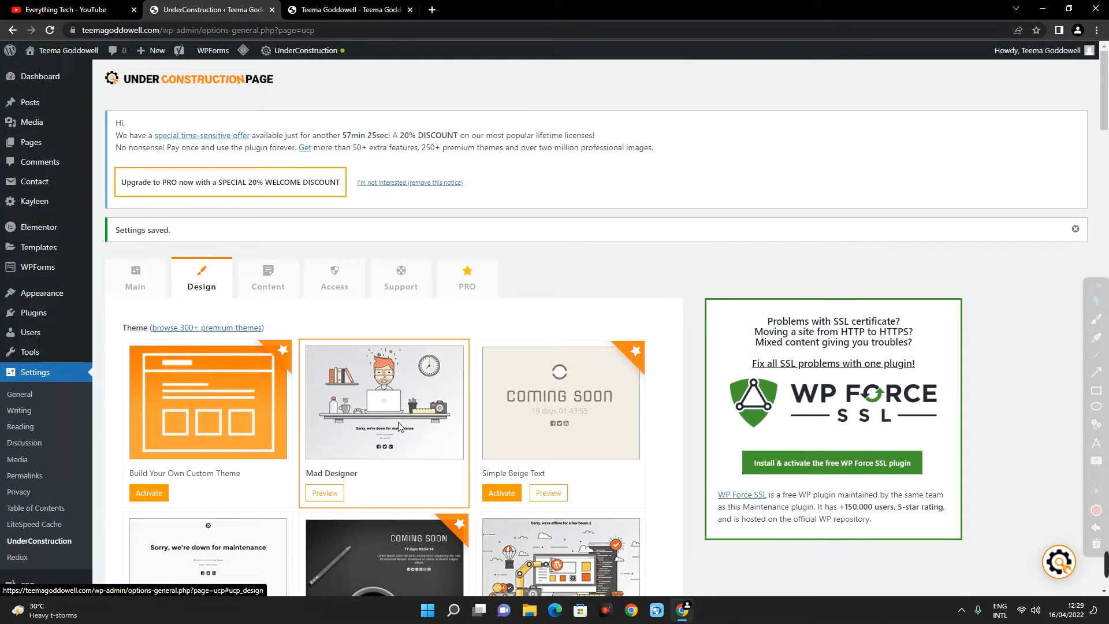
{"action": "scroll", "coordinate": [379, 439], "scroll_direction": "down", "scroll_amount": 3}
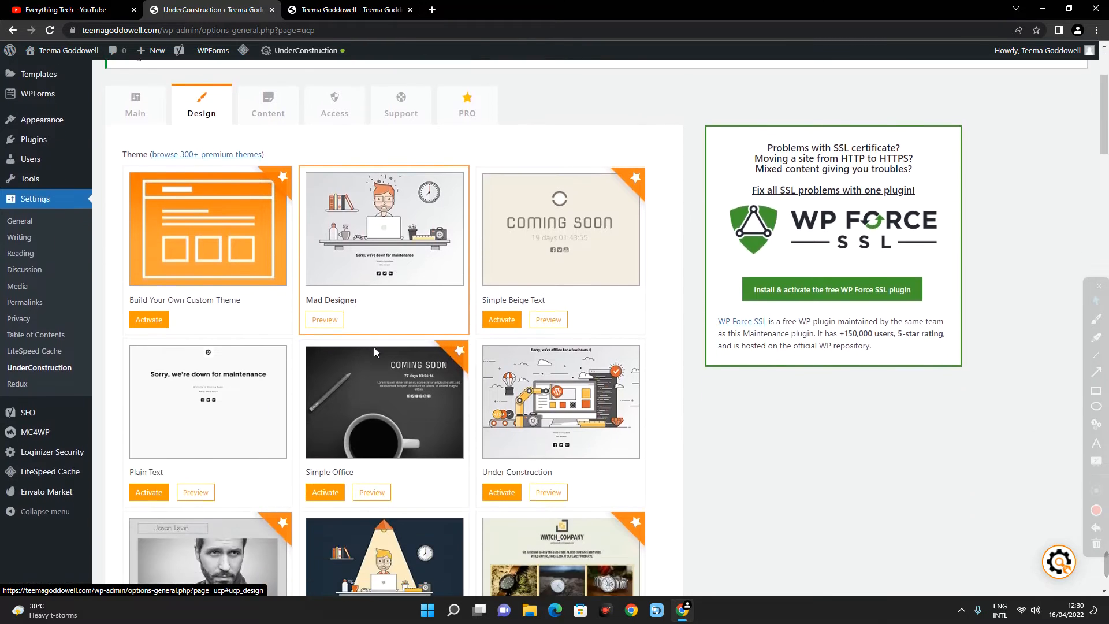
{"action": "scroll", "coordinate": [354, 120], "scroll_direction": "down", "scroll_amount": 3}
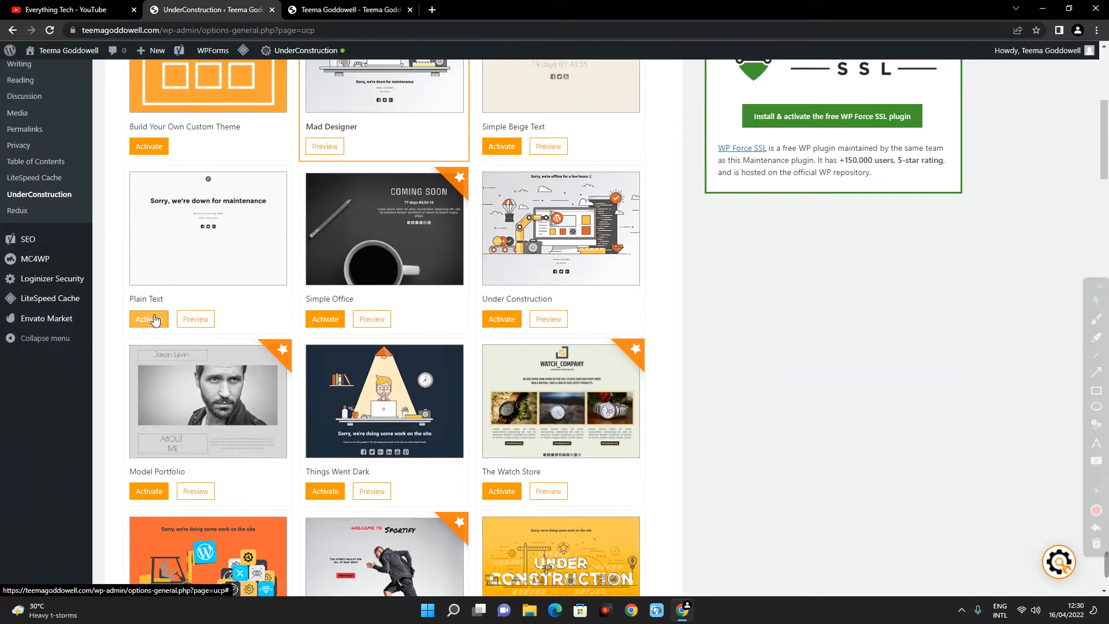
{"action": "scroll", "coordinate": [325, 441], "scroll_direction": "down", "scroll_amount": 1}
{"action": "left_click", "coordinate": [322, 441]}
{"action": "scroll", "coordinate": [259, 372], "scroll_direction": "up", "scroll_amount": 1}
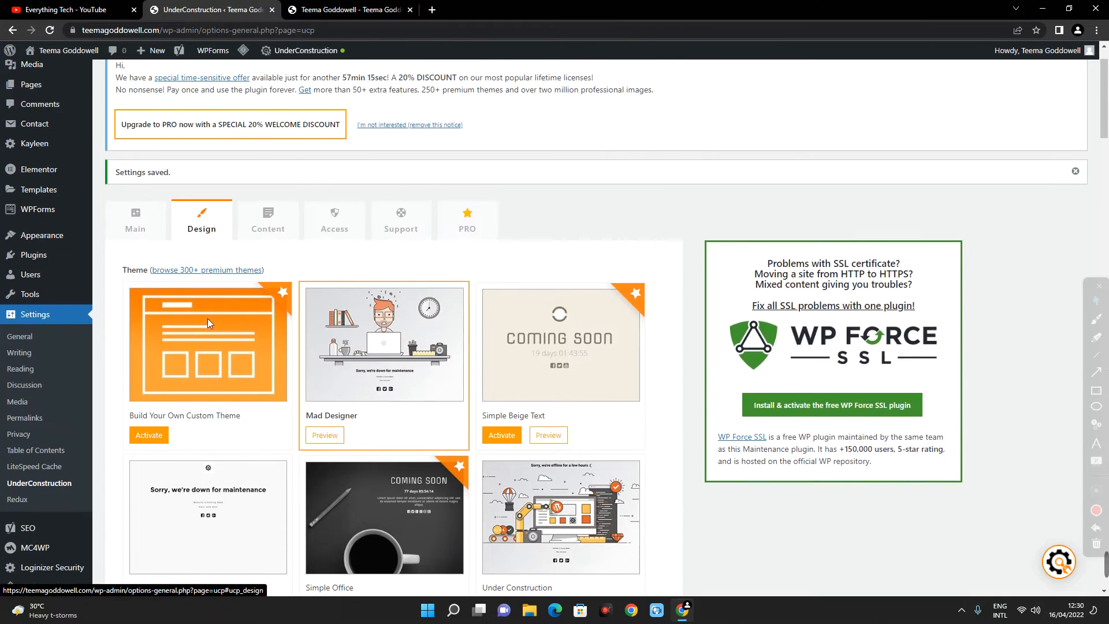
- Turn on Under Construction Mode in the plugin's main settings and save the changes
{"action": "left_click", "coordinate": [144, 233]}
{"action": "scroll", "coordinate": [102, 186], "scroll_direction": "down", "scroll_amount": 1}
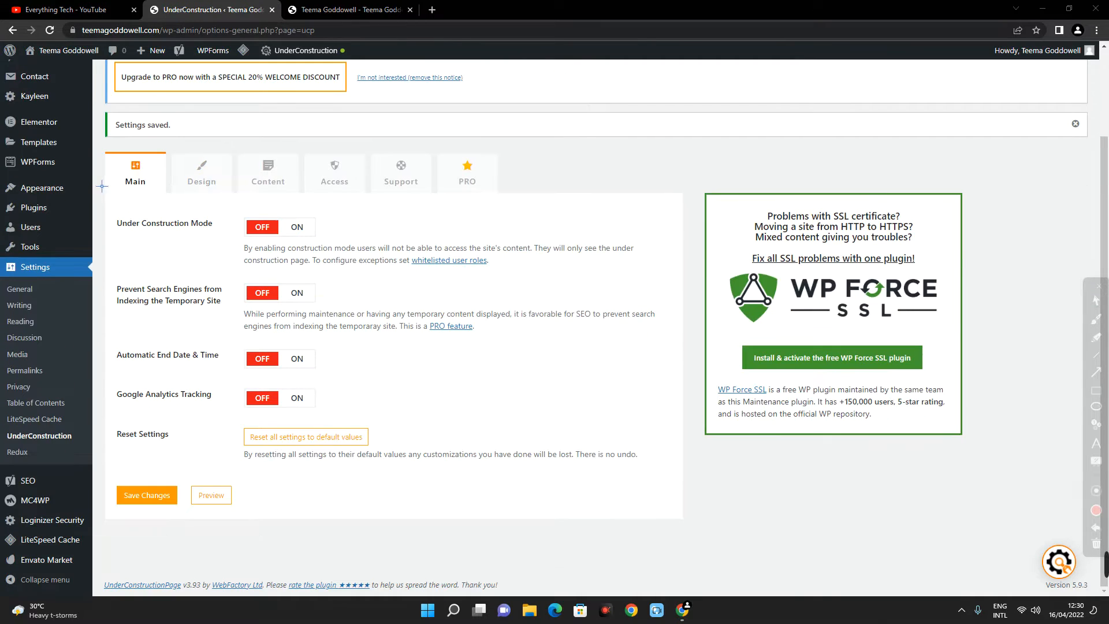
{"action": "left_click_drag", "start_coordinate": [103, 189], "coordinate": [617, 278]}
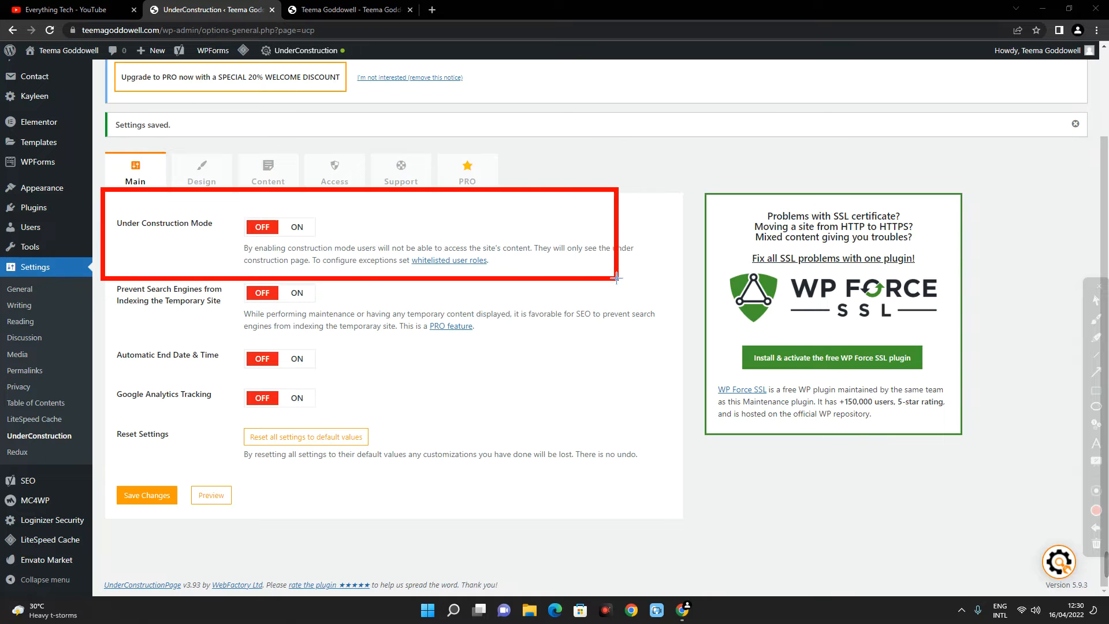
{"action": "left_click", "coordinate": [294, 227]}
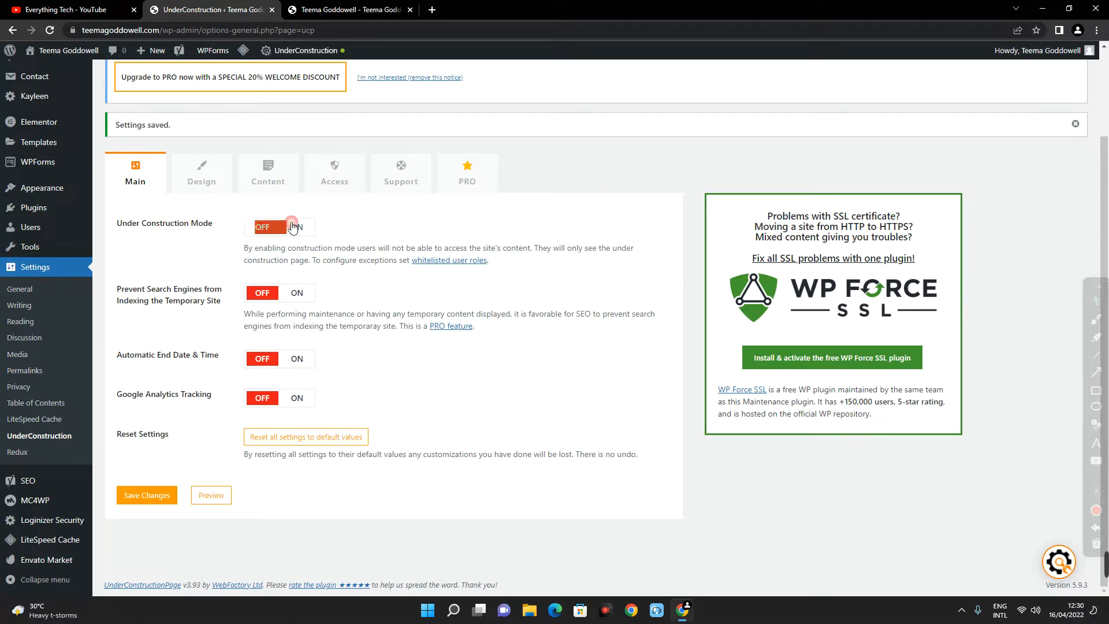
{"action": "left_click", "coordinate": [157, 498]}
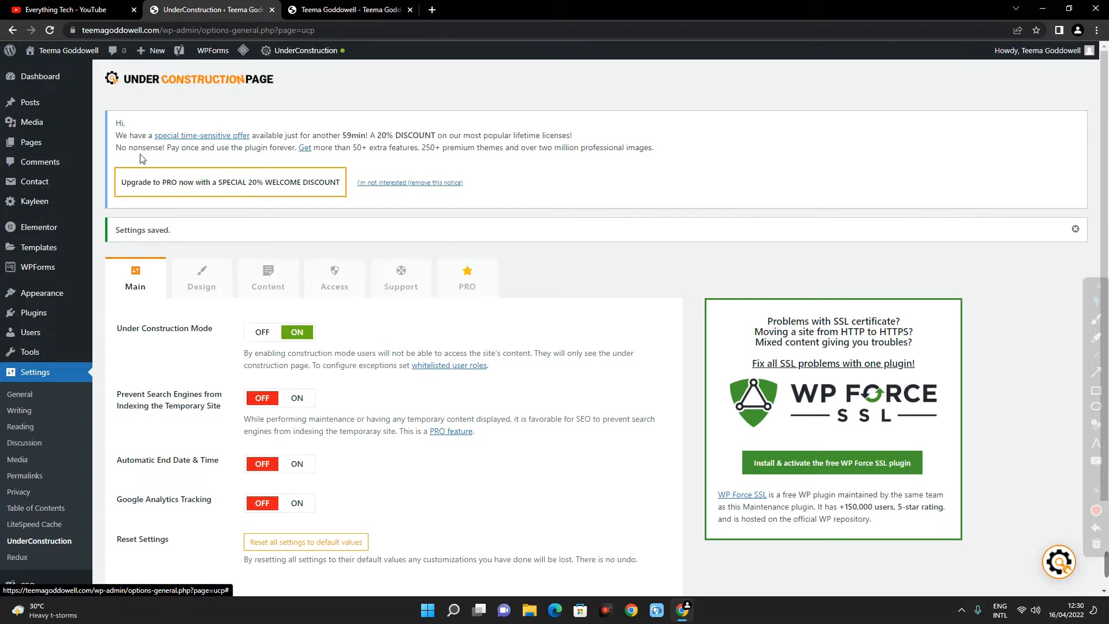
- Open the live site in a new browser tab and preview its under construction page from the whitelist notice
{"action": "mouse_move", "coordinate": [58, 51]}
{"action": "right_click", "coordinate": [39, 70]}
{"action": "left_click", "coordinate": [68, 79]}
{"action": "left_click", "coordinate": [346, 9]}
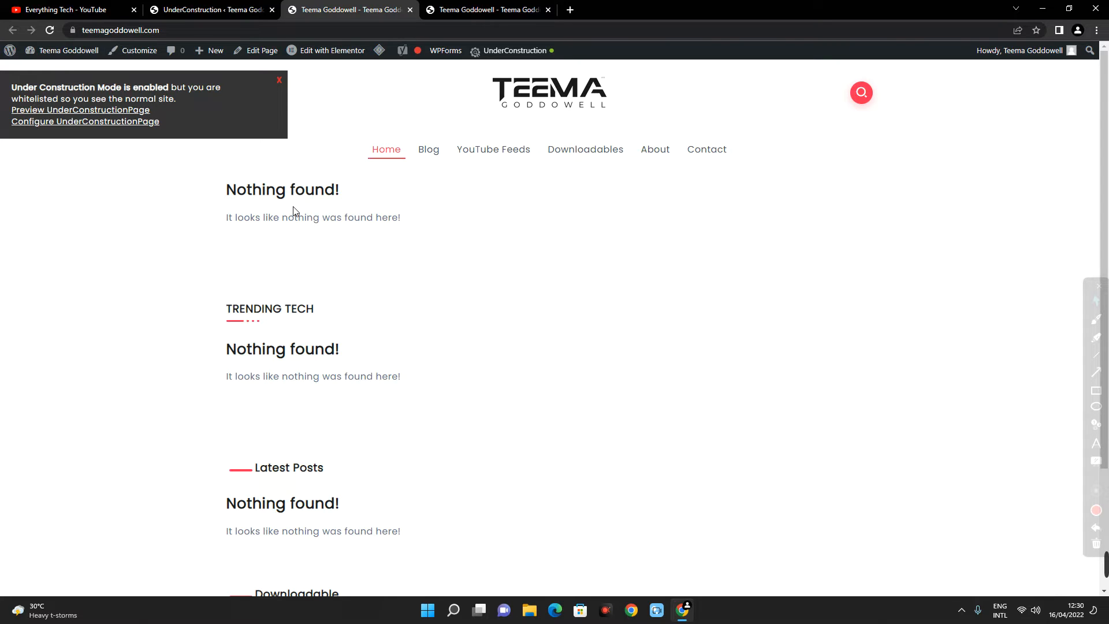
{"action": "scroll", "coordinate": [392, 280], "scroll_direction": "down", "scroll_amount": 3}
{"action": "scroll", "coordinate": [392, 283], "scroll_direction": "up", "scroll_amount": 3}
{"action": "left_click", "coordinate": [87, 114]}
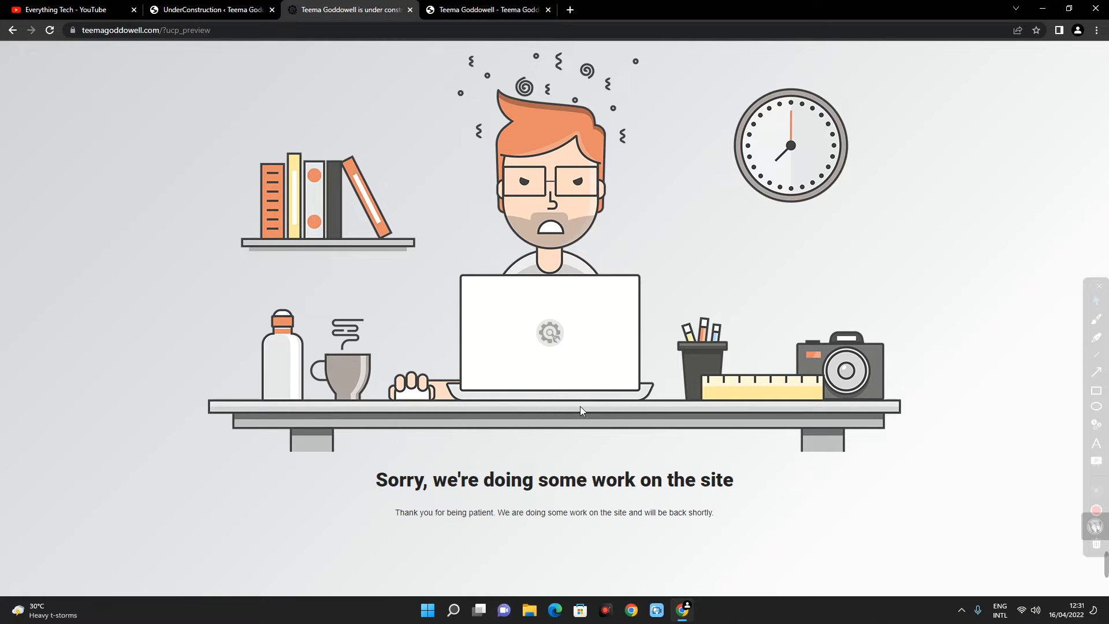
{"action": "left_click", "coordinate": [254, 7]}
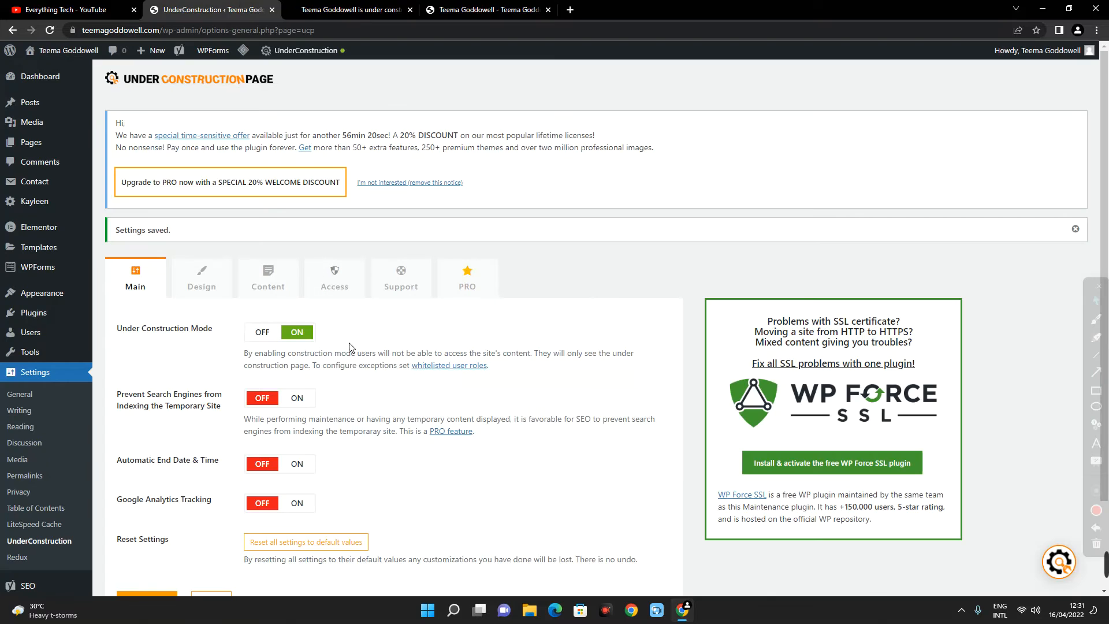
{"action": "scroll", "coordinate": [354, 354], "scroll_direction": "down", "scroll_amount": 2}
{"action": "scroll", "coordinate": [366, 387], "scroll_direction": "up", "scroll_amount": 2}
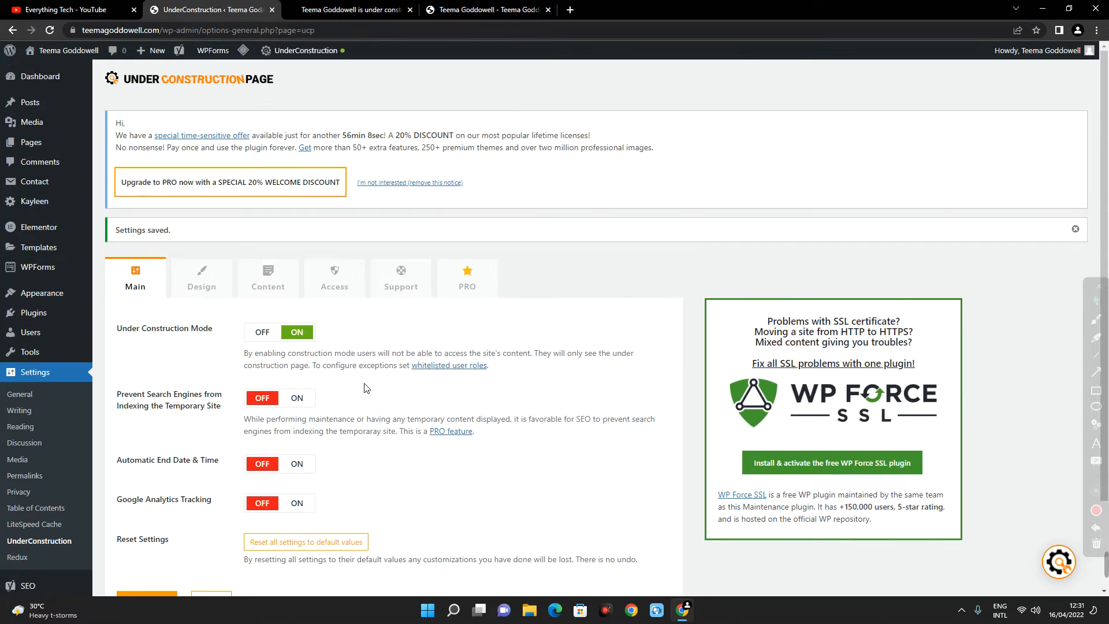
{"action": "scroll", "coordinate": [367, 387], "scroll_direction": "down", "scroll_amount": 2}
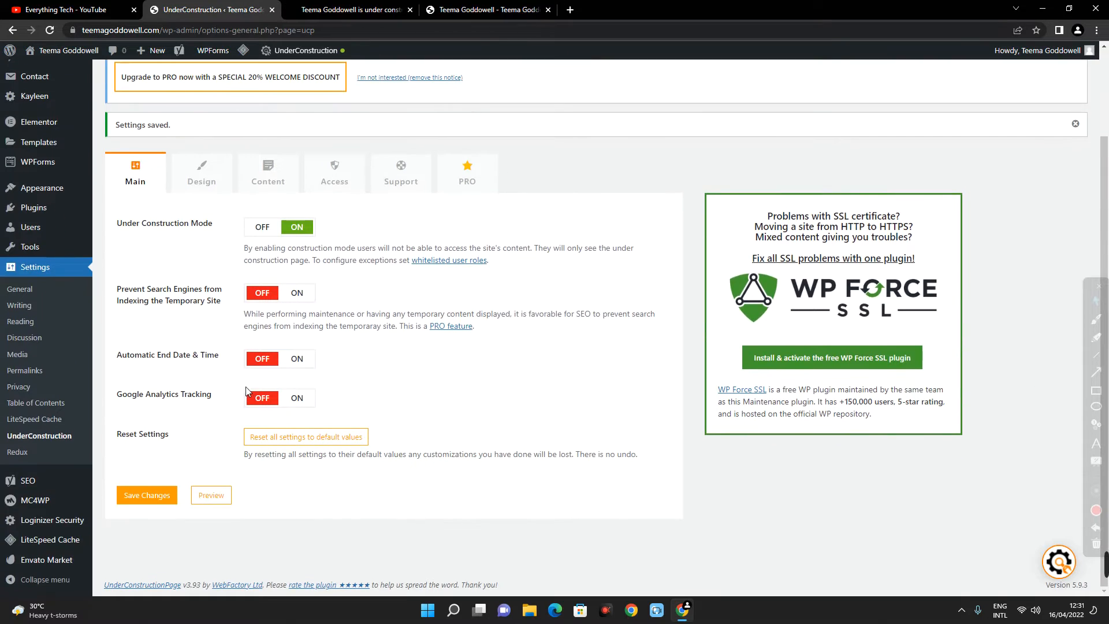
{"action": "left_click", "coordinate": [280, 359]}
{"action": "left_click", "coordinate": [263, 380]}
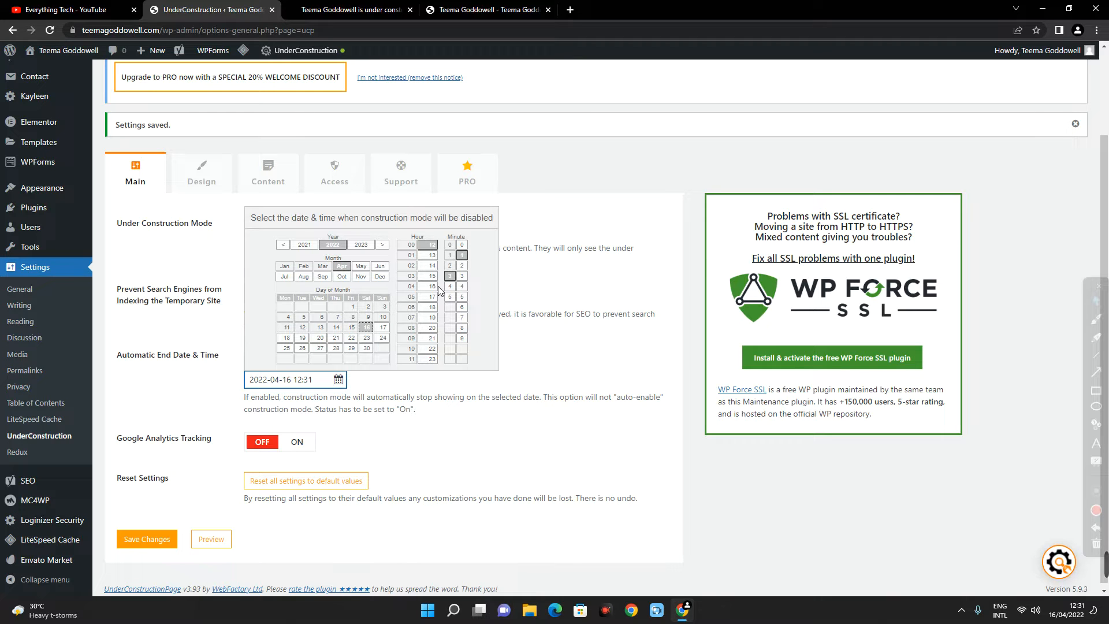
- Examine the title, description, headline and content fields in the plugin's content settings, comparing them with the page preview
{"action": "left_click", "coordinate": [256, 178]}
{"action": "scroll", "coordinate": [355, 379], "scroll_direction": "down", "scroll_amount": 5}
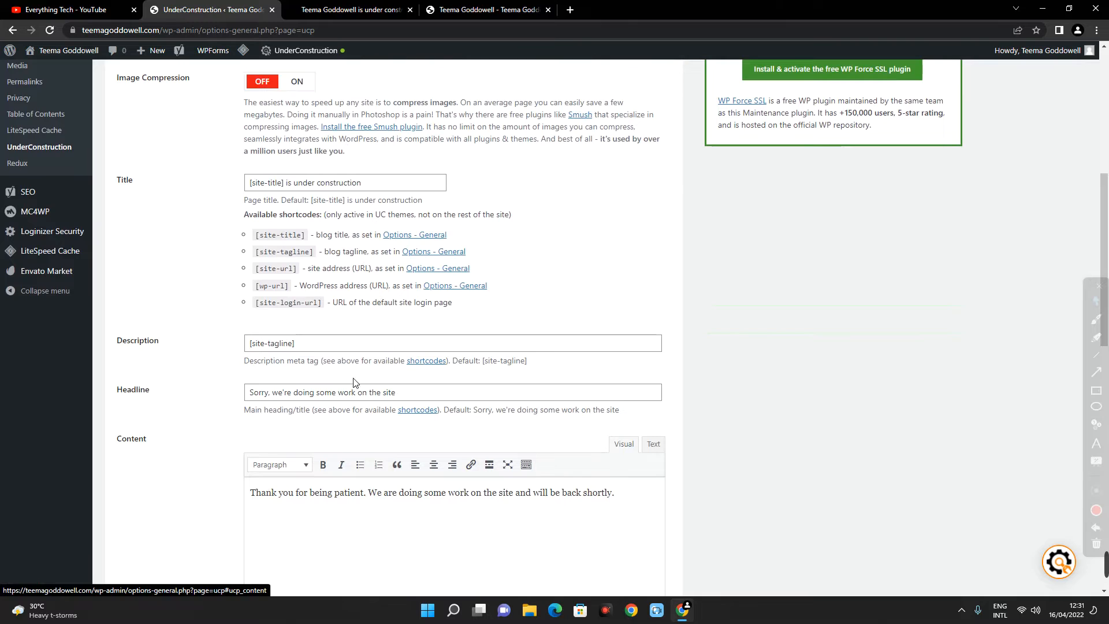
{"action": "scroll", "coordinate": [305, 339], "scroll_direction": "down", "scroll_amount": 2}
{"action": "scroll", "coordinate": [305, 340], "scroll_direction": "up", "scroll_amount": 3}
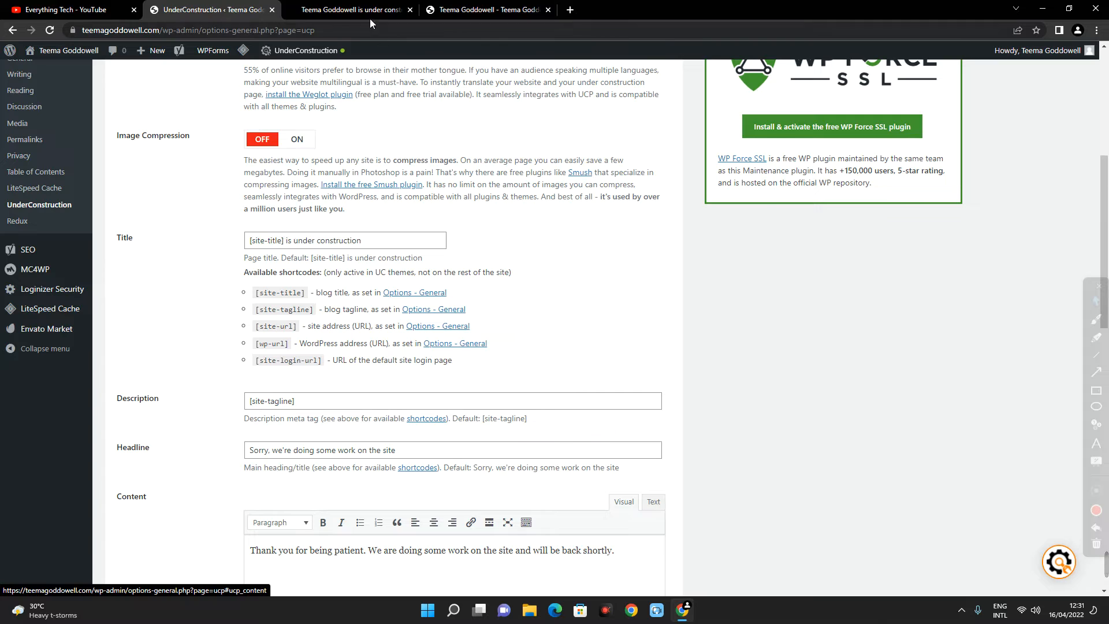
{"action": "left_click", "coordinate": [352, 9]}
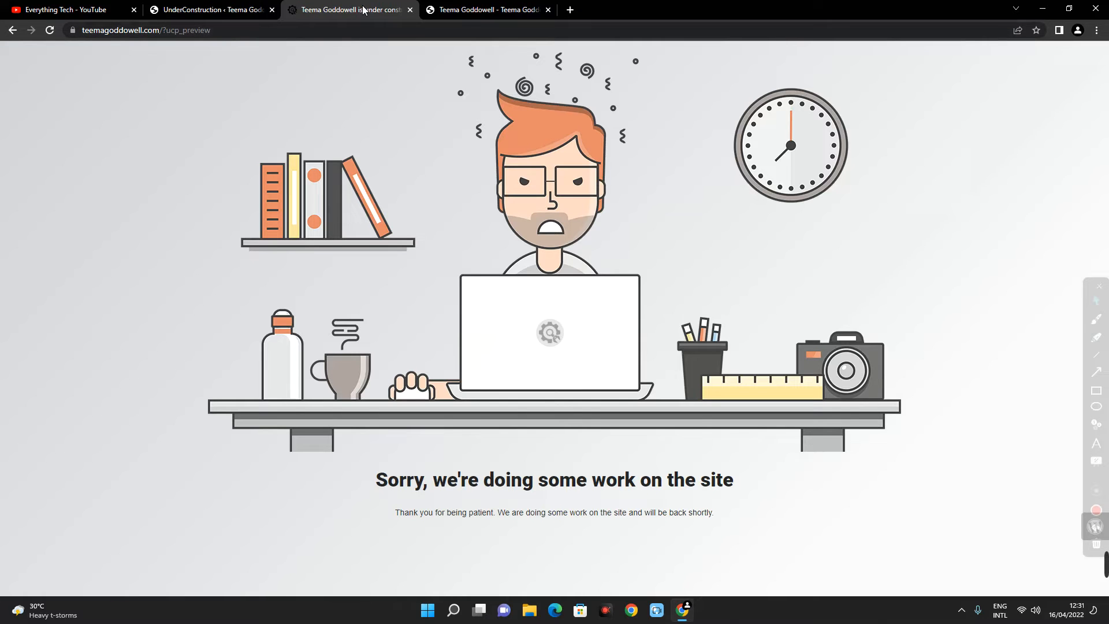
{"action": "left_click", "coordinate": [212, 10]}
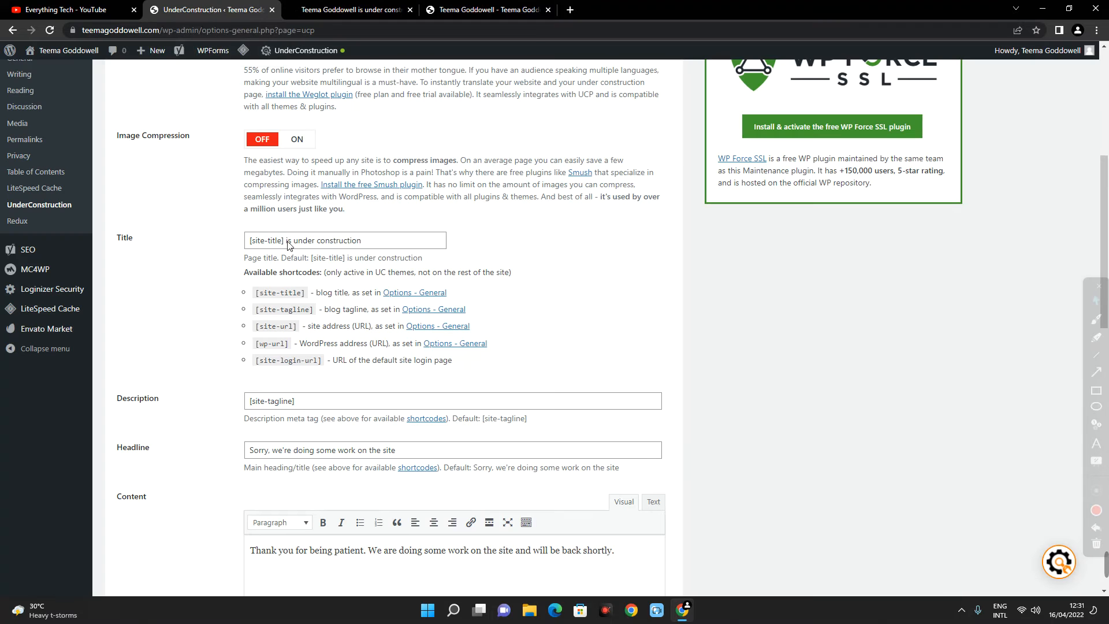
{"action": "left_click_drag", "start_coordinate": [283, 241], "coordinate": [352, 242]}
{"action": "scroll", "coordinate": [184, 332], "scroll_direction": "down", "scroll_amount": 2}
{"action": "left_click", "coordinate": [184, 331]}
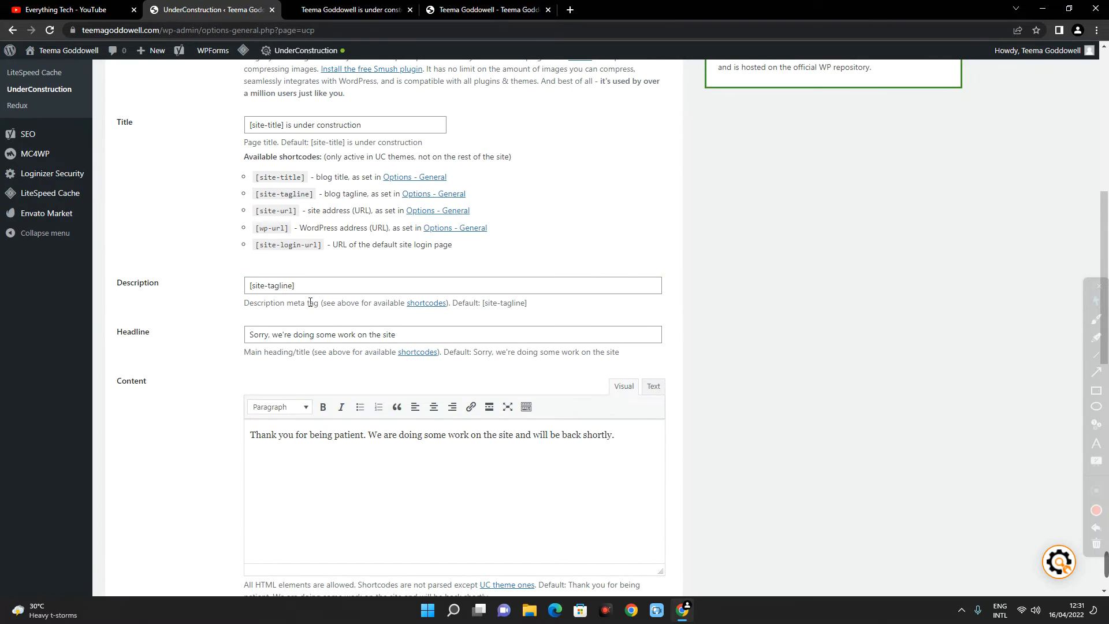
{"action": "scroll", "coordinate": [286, 288], "scroll_direction": "down", "scroll_amount": 2}
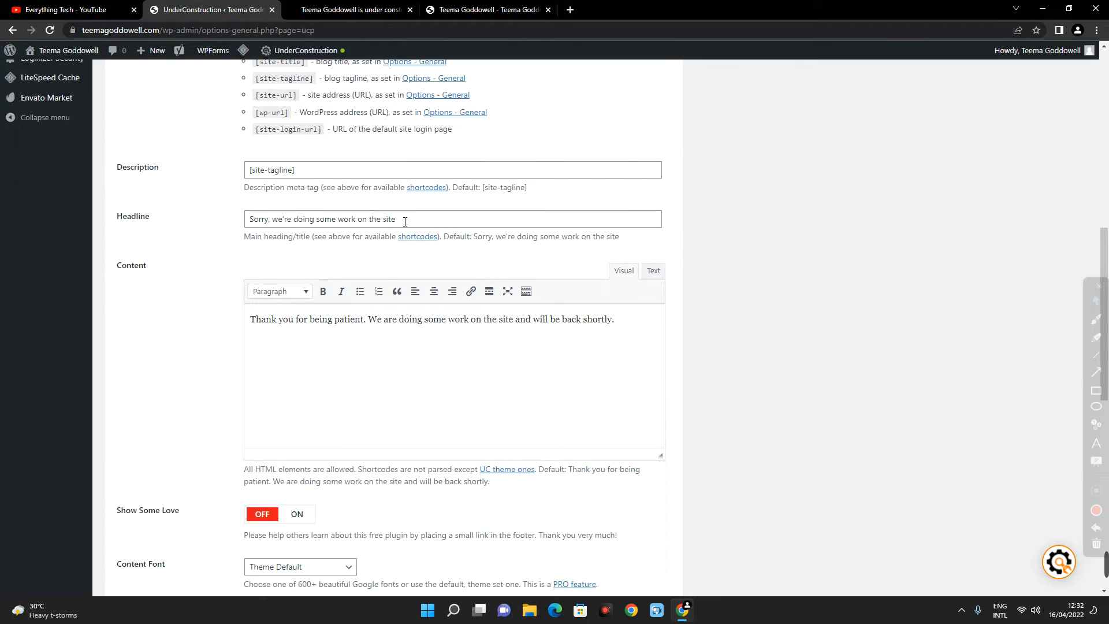
{"action": "left_click", "coordinate": [342, 8]}
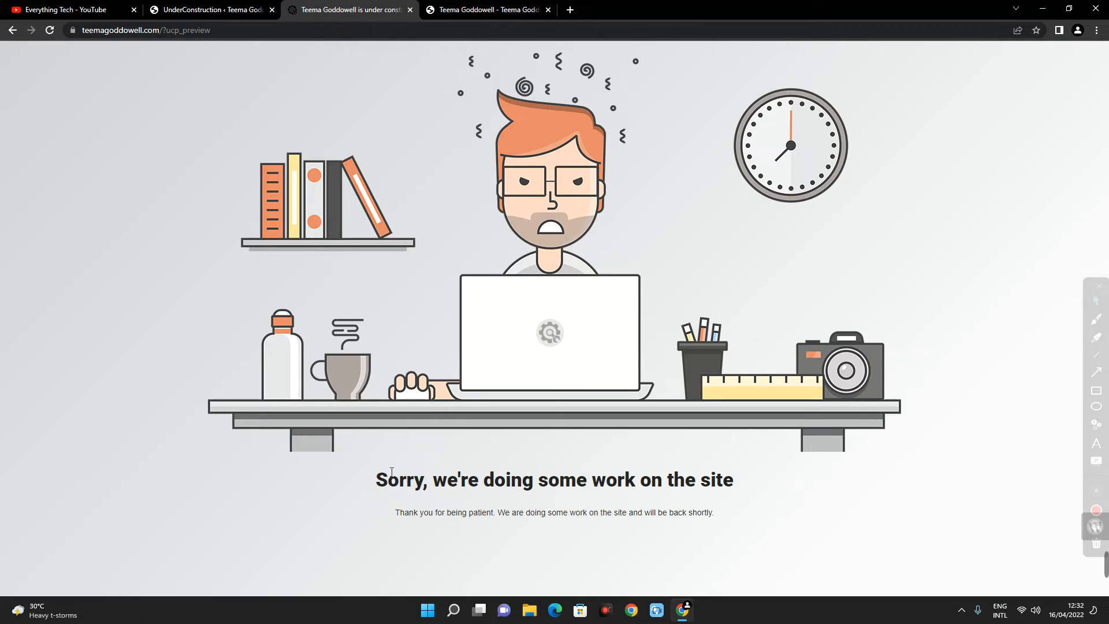
- Set the under construction page's headline to "We are running a scheduled maintenance", keeping the default content text
{"action": "left_click", "coordinate": [188, 4]}
{"action": "triple_click", "coordinate": [402, 220]}
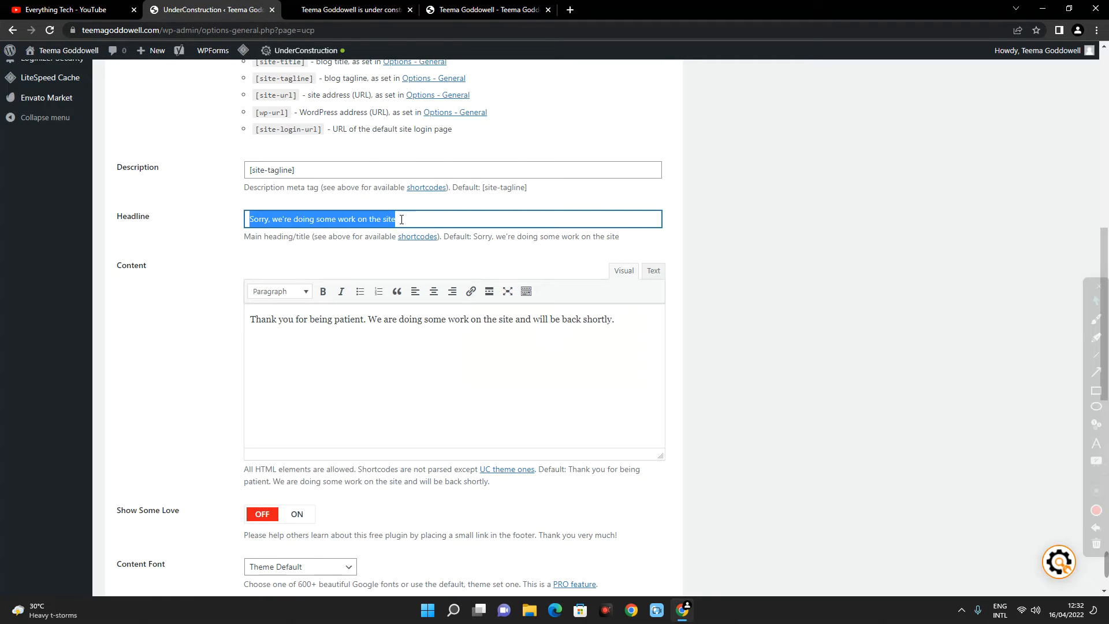
{"action": "type", "text": "We"}
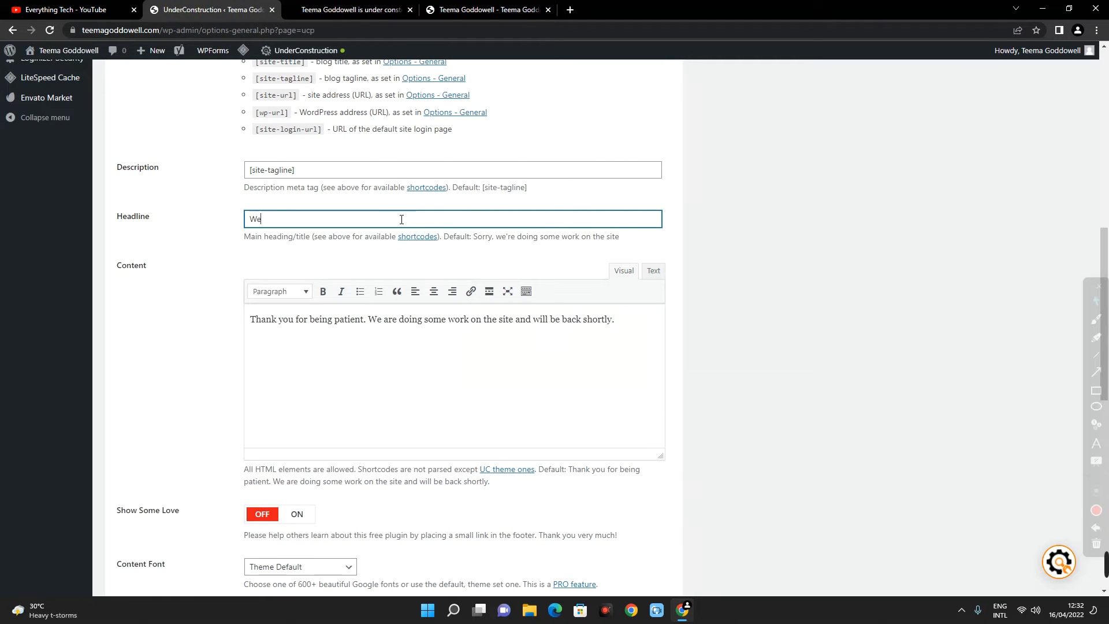
{"action": "type", "text": " are running a sche"}
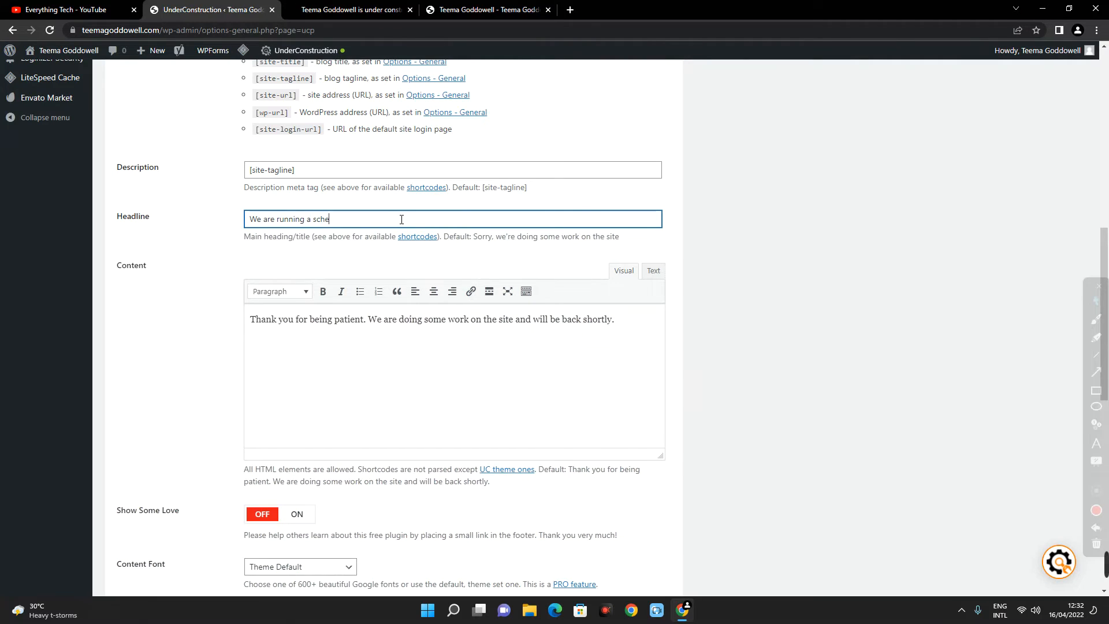
{"action": "type", "text": "duled maintenance"}
{"action": "double_click", "coordinate": [322, 319]}
{"action": "left_click", "coordinate": [398, 324]}
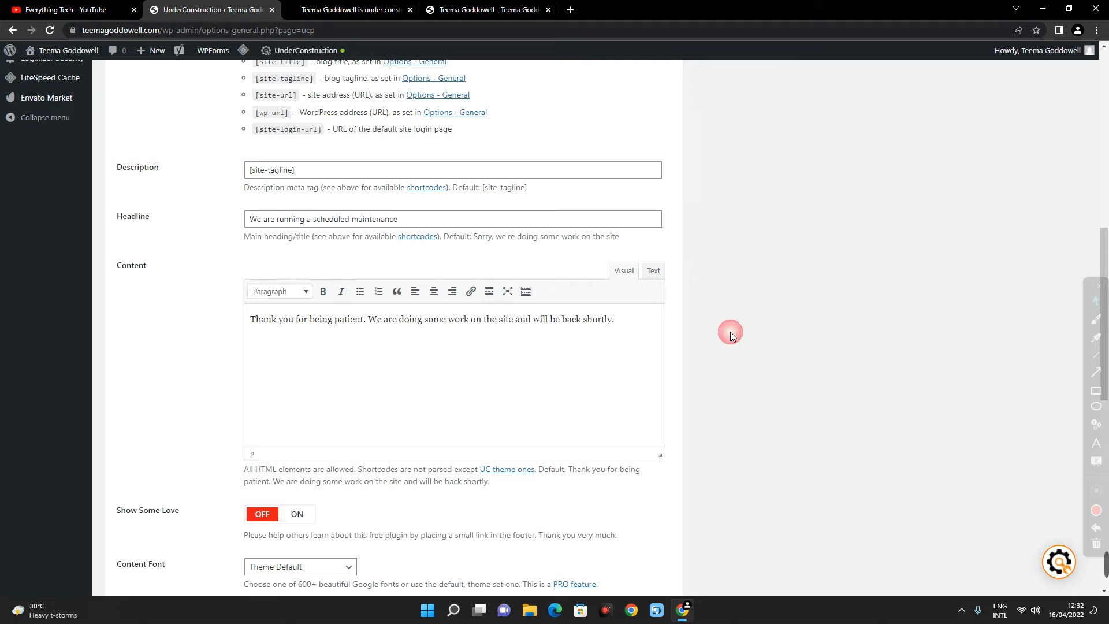
- Check the login button on the page preview, turn the Login Button option off and save the changes
{"action": "scroll", "coordinate": [389, 379], "scroll_direction": "down", "scroll_amount": 4}
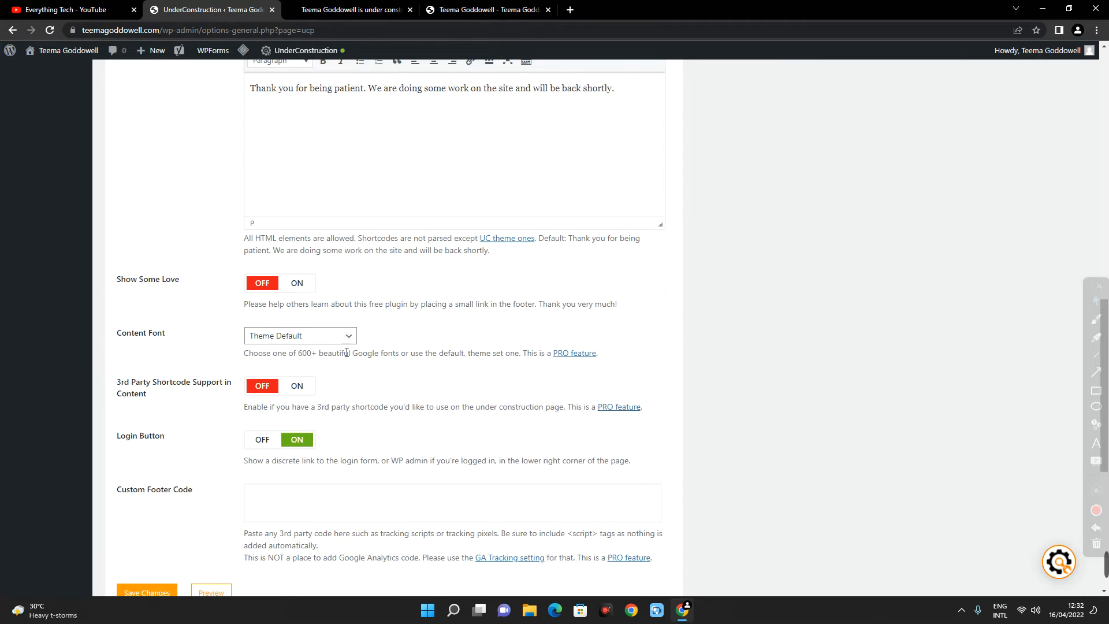
{"action": "scroll", "coordinate": [349, 352], "scroll_direction": "down", "scroll_amount": 1}
{"action": "key", "text": "ctrl+Tab"}
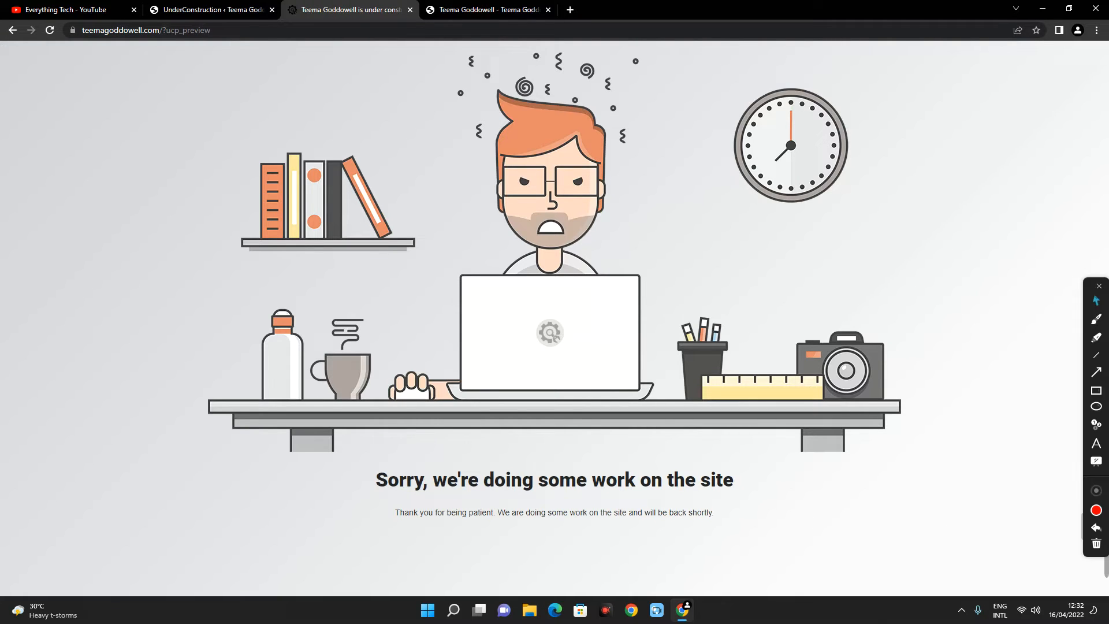
{"action": "mouse_move", "coordinate": [1094, 287]}
{"action": "left_mouse_down"}
{"action": "mouse_move", "coordinate": [972, 439]}
{"action": "mouse_move", "coordinate": [866, 622]}
{"action": "left_mouse_up"}
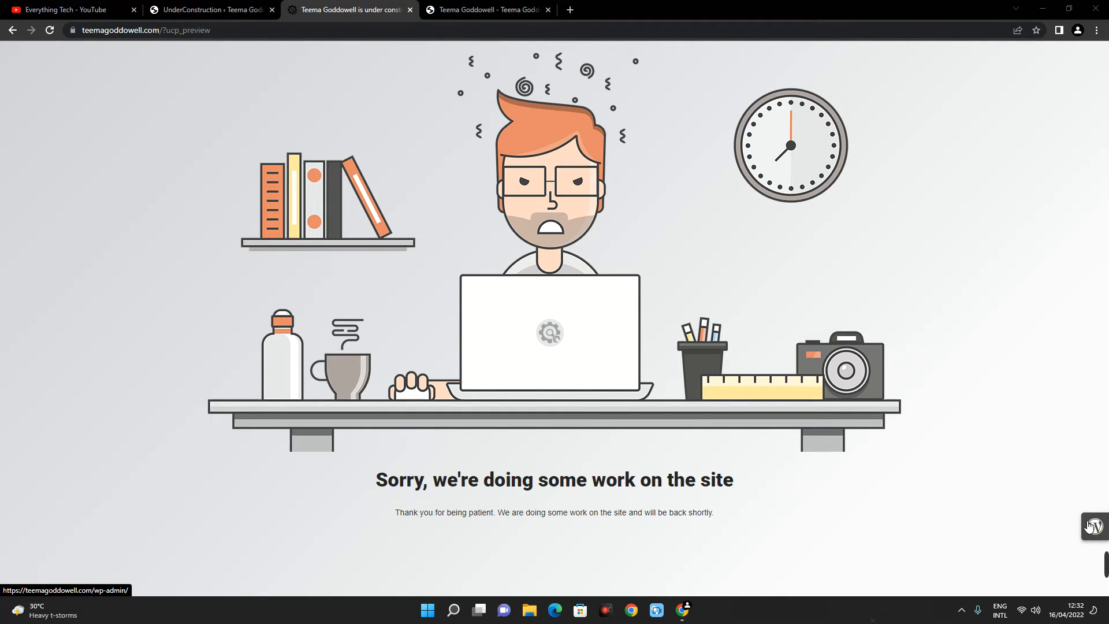
{"action": "left_click", "coordinate": [192, 7]}
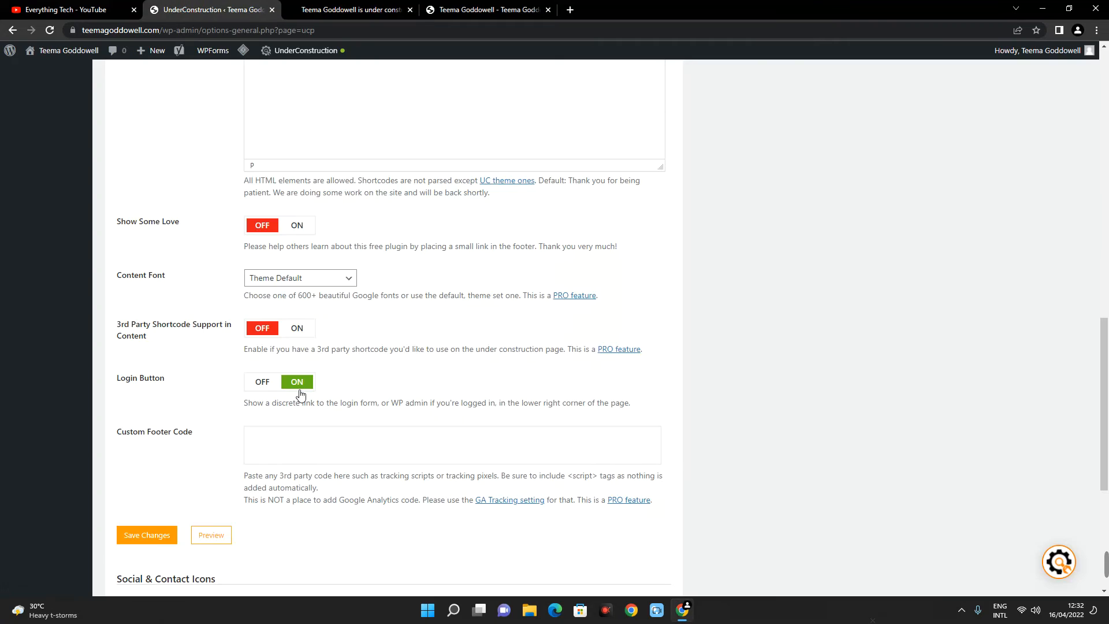
{"action": "left_click", "coordinate": [254, 389]}
{"action": "scroll", "coordinate": [164, 393], "scroll_direction": "down", "scroll_amount": 3}
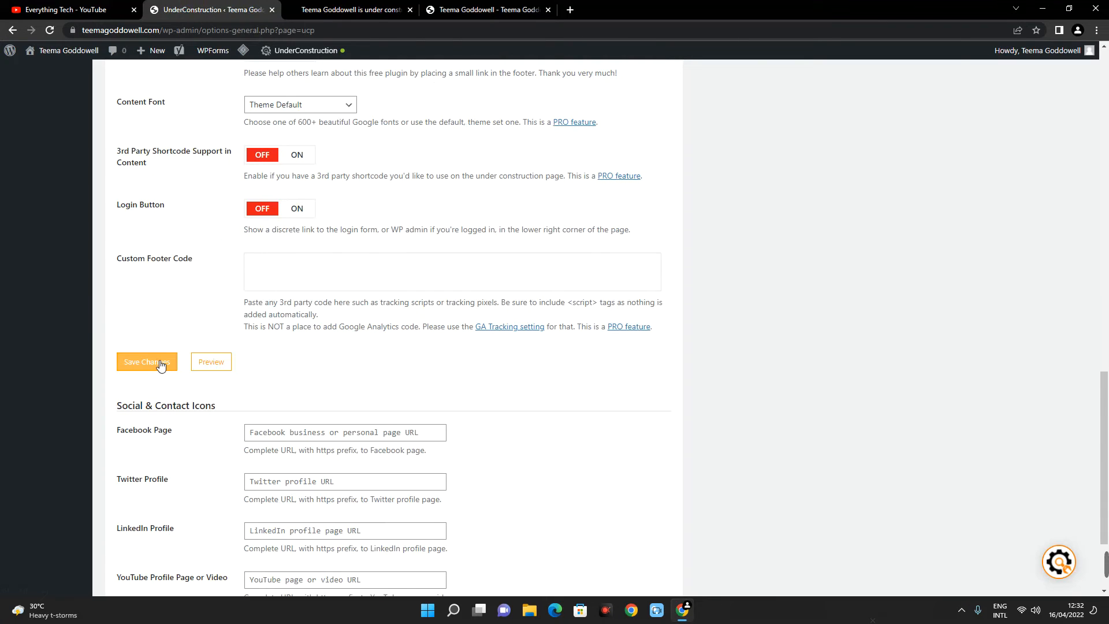
{"action": "left_click", "coordinate": [160, 364]}
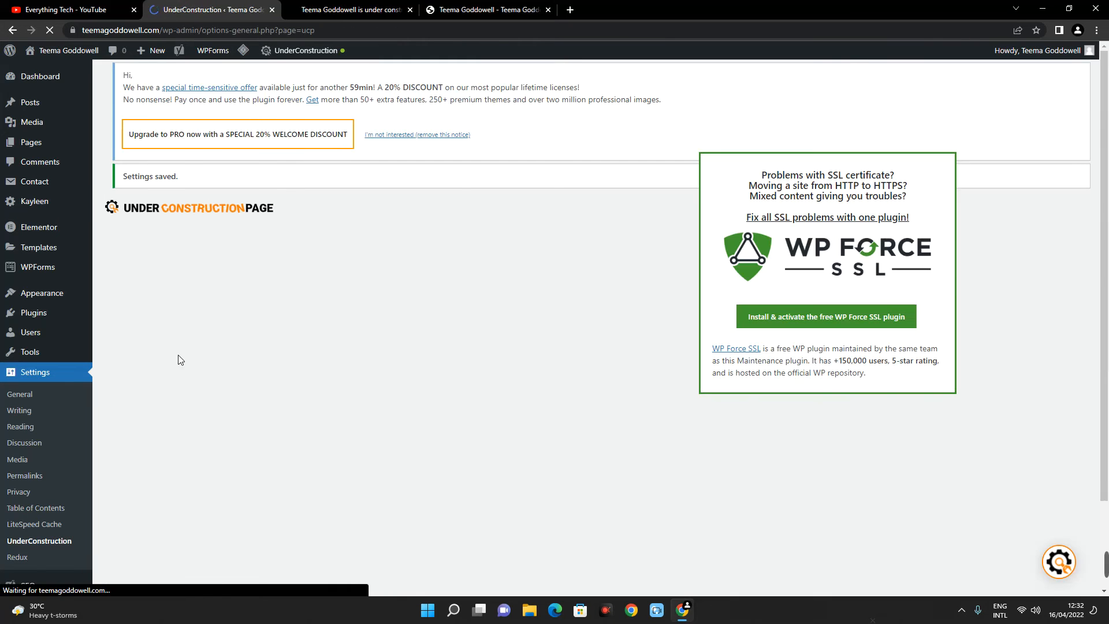
- Look through the saved content settings down to the social and contact link fields for Facebook, Twitter, LinkedIn and YouTube
{"action": "scroll", "coordinate": [356, 295], "scroll_direction": "down", "scroll_amount": 3}
{"action": "scroll", "coordinate": [357, 294], "scroll_direction": "down", "scroll_amount": 3}
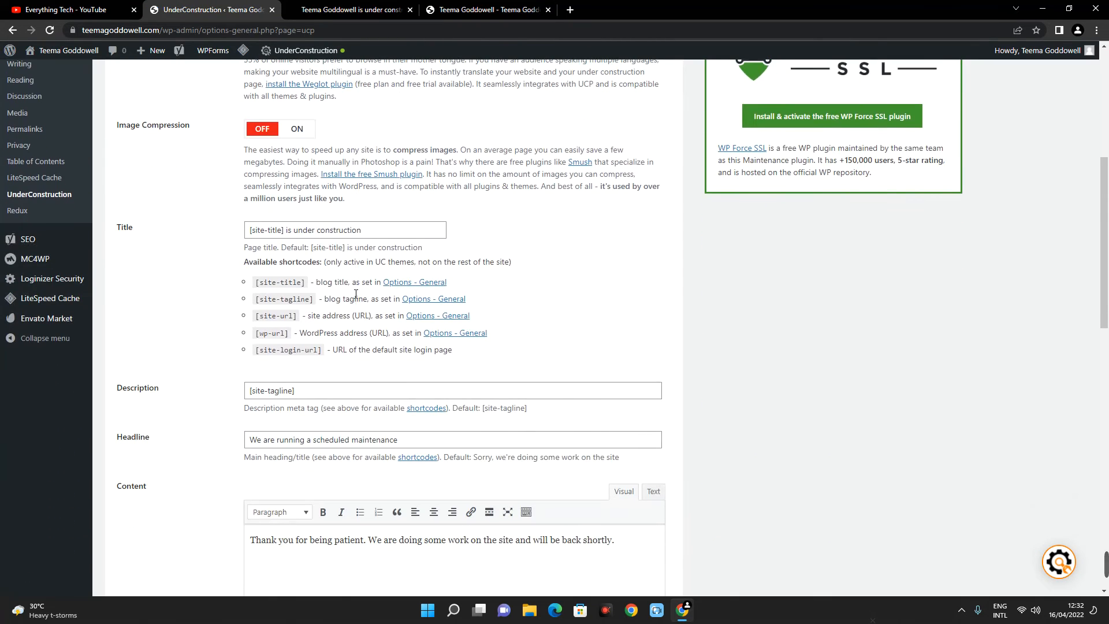
{"action": "scroll", "coordinate": [356, 294], "scroll_direction": "down", "scroll_amount": 12}
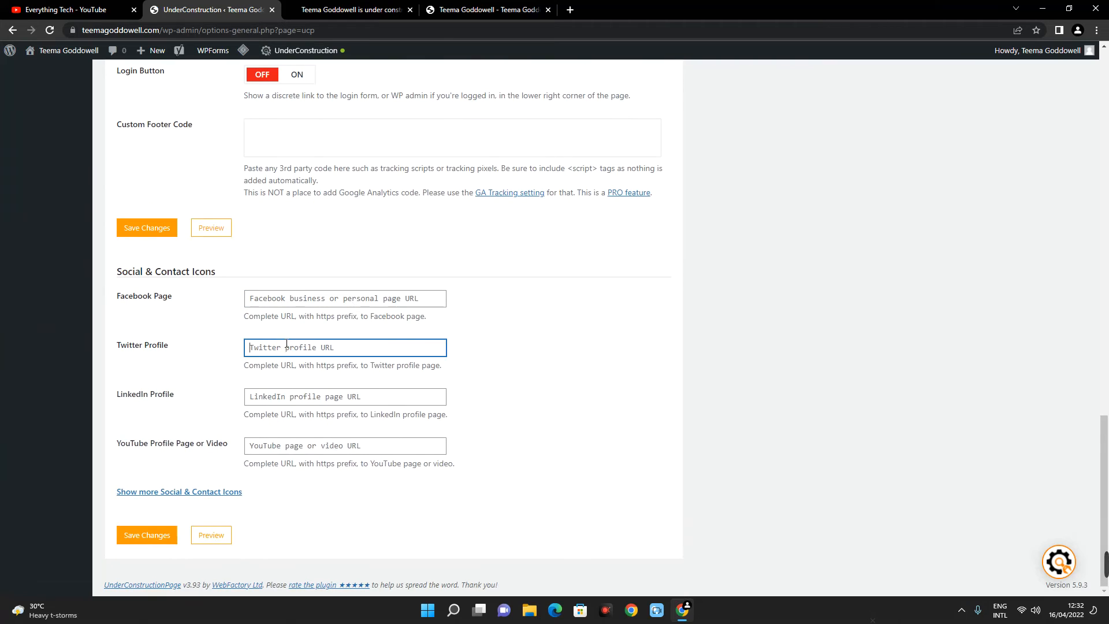
{"action": "left_click", "coordinate": [283, 397]}
{"action": "key", "text": "Tab"}
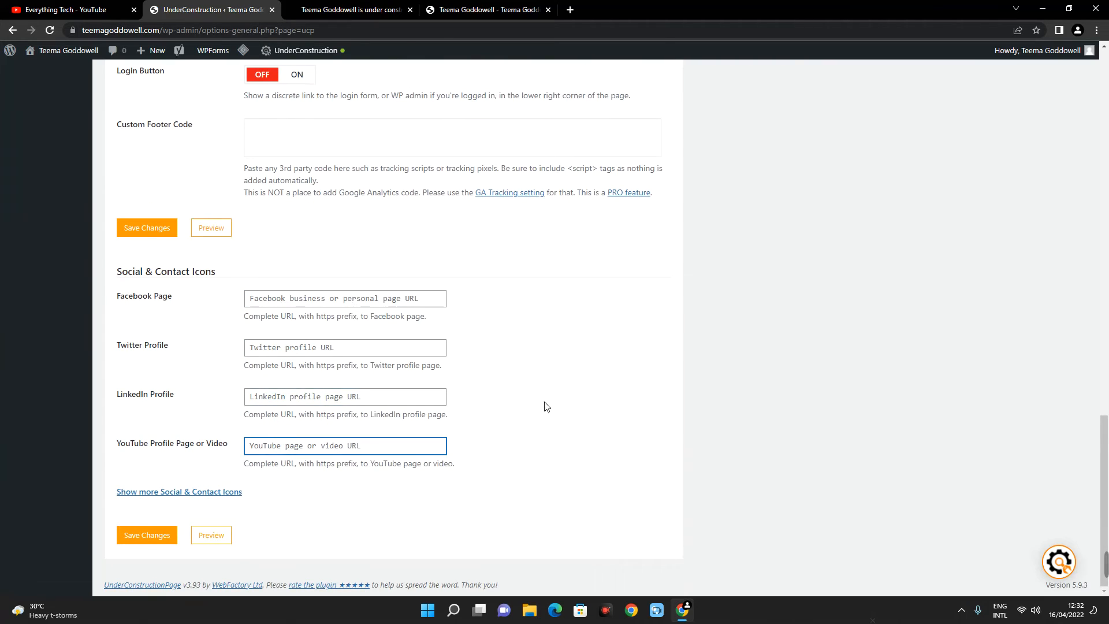
{"action": "key", "text": "shift+Tab"}
{"action": "left_click", "coordinate": [516, 382]}
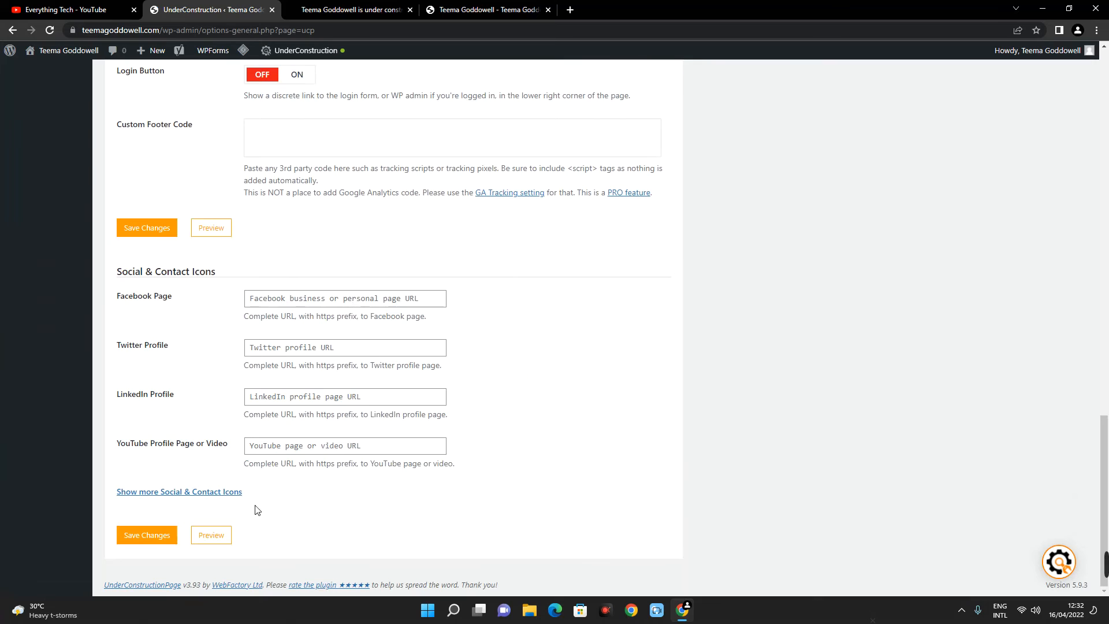
{"action": "scroll", "coordinate": [419, 411], "scroll_direction": "up", "scroll_amount": 3}
{"action": "scroll", "coordinate": [419, 411], "scroll_direction": "up", "scroll_amount": 15}
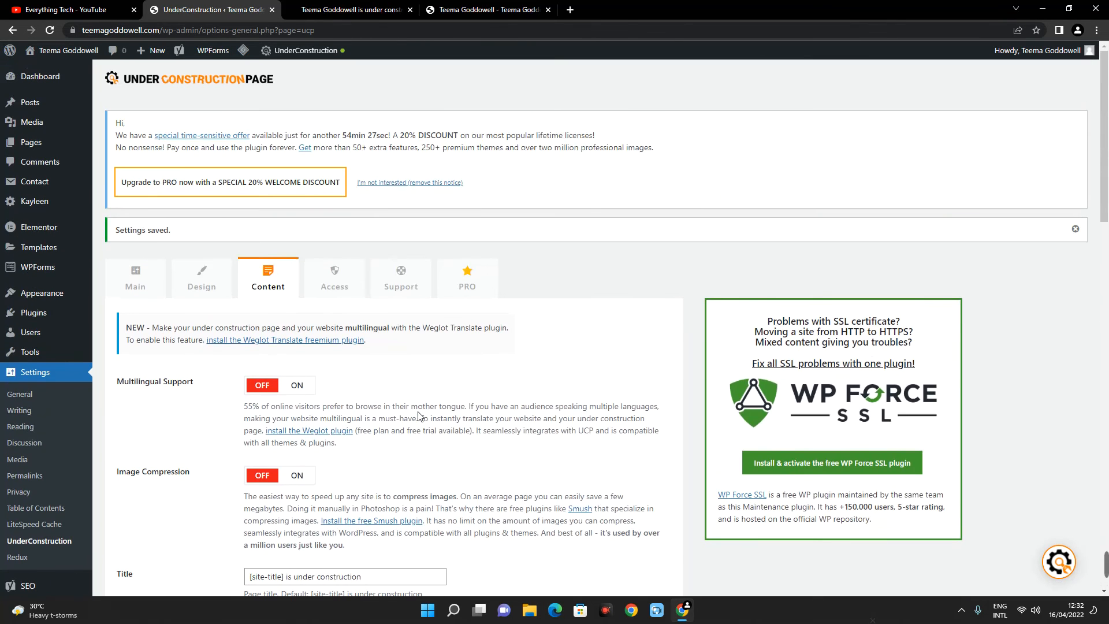
- Show the plugin's access settings, try to turn on Whitelisted IP Addresses and dismiss the PRO upgrade offer
{"action": "left_click", "coordinate": [335, 280]}
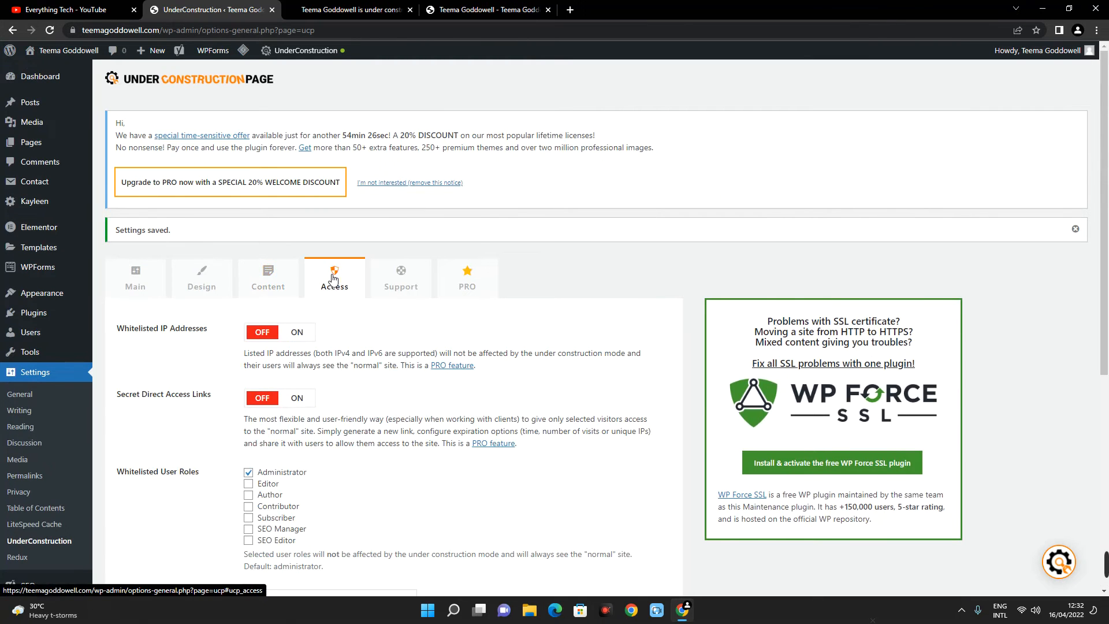
{"action": "scroll", "coordinate": [333, 266], "scroll_direction": "down", "scroll_amount": 4}
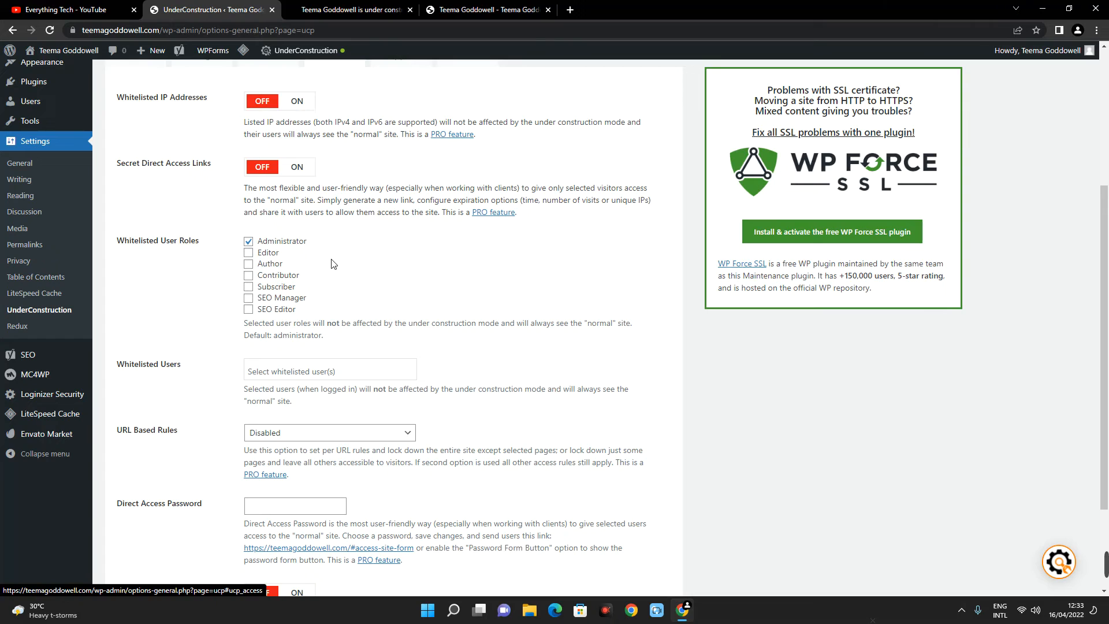
{"action": "left_click", "coordinate": [294, 103]}
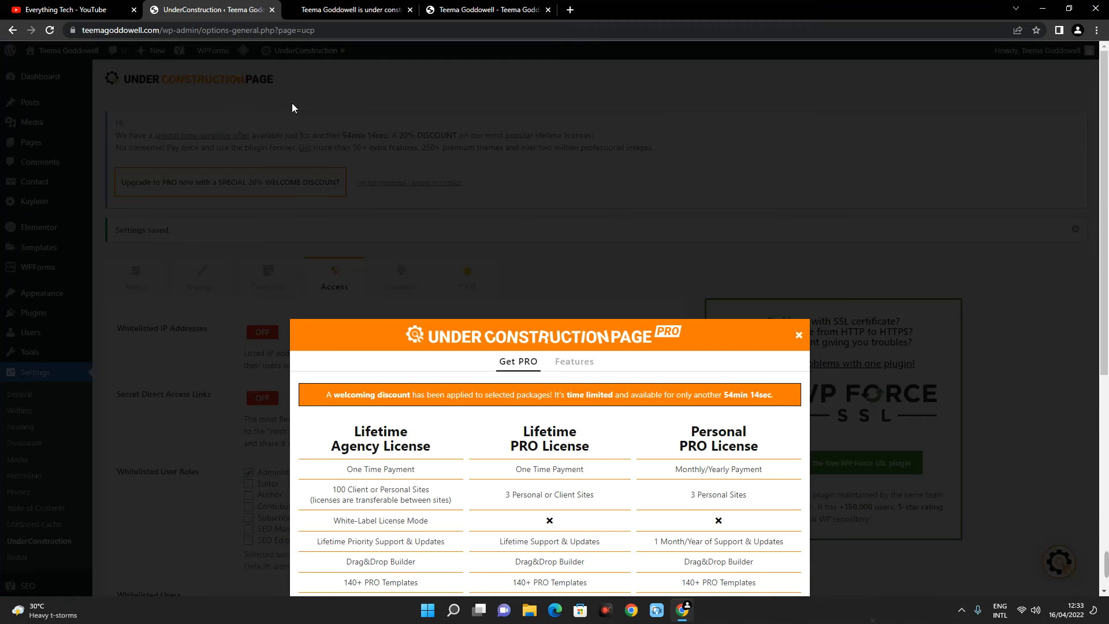
{"action": "left_click", "coordinate": [573, 230]}
- Whitelist the Editor user role on trial, clear it again and look through the remaining access options
{"action": "scroll", "coordinate": [272, 254], "scroll_direction": "down", "scroll_amount": 4}
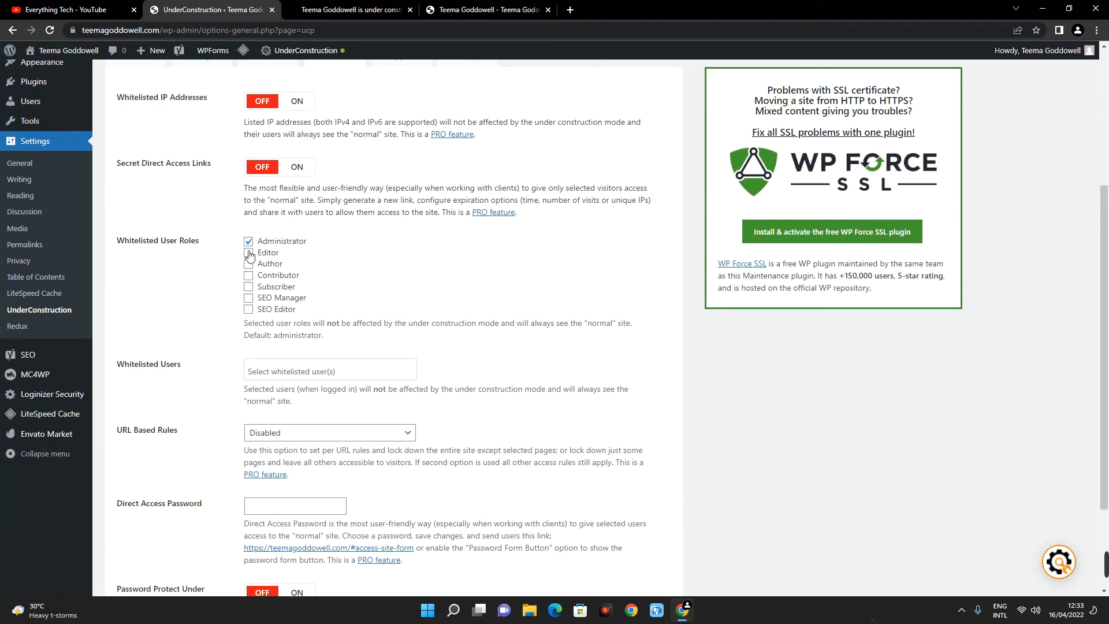
{"action": "left_click", "coordinate": [251, 256]}
{"action": "left_click", "coordinate": [252, 256]}
{"action": "left_click", "coordinate": [394, 257]}
{"action": "scroll", "coordinate": [421, 315], "scroll_direction": "down", "scroll_amount": 1}
{"action": "scroll", "coordinate": [421, 315], "scroll_direction": "down", "scroll_amount": 3}
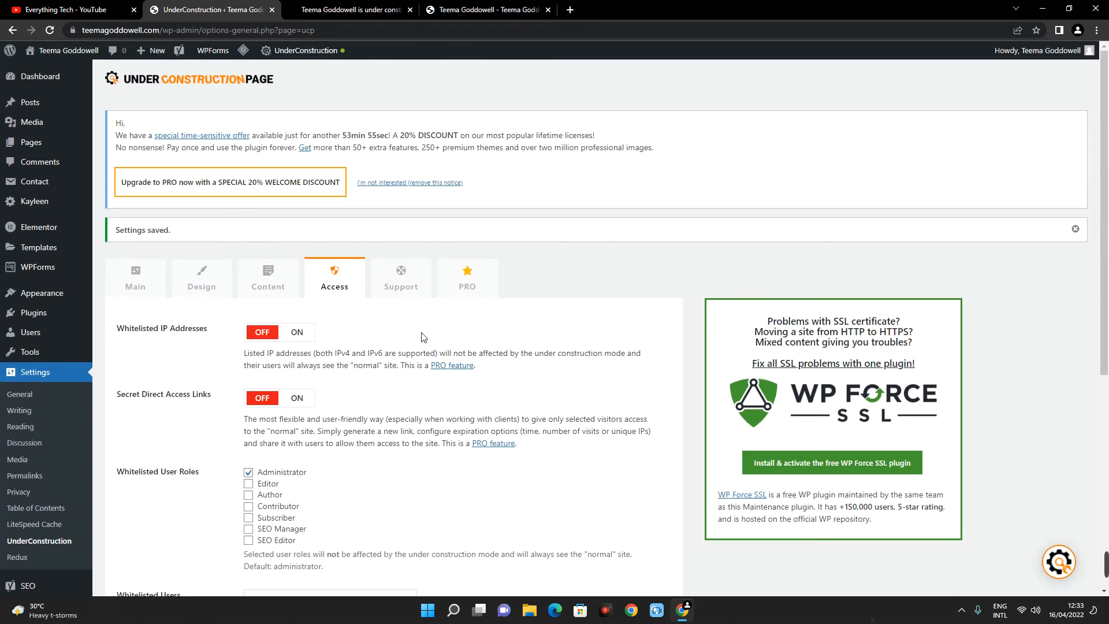
- Open the site's home page in a new incognito window to check what logged-out visitors see
{"action": "key", "text": "ctrl+shift+n"}
{"action": "type", "text": "teemagoddowell.com"}
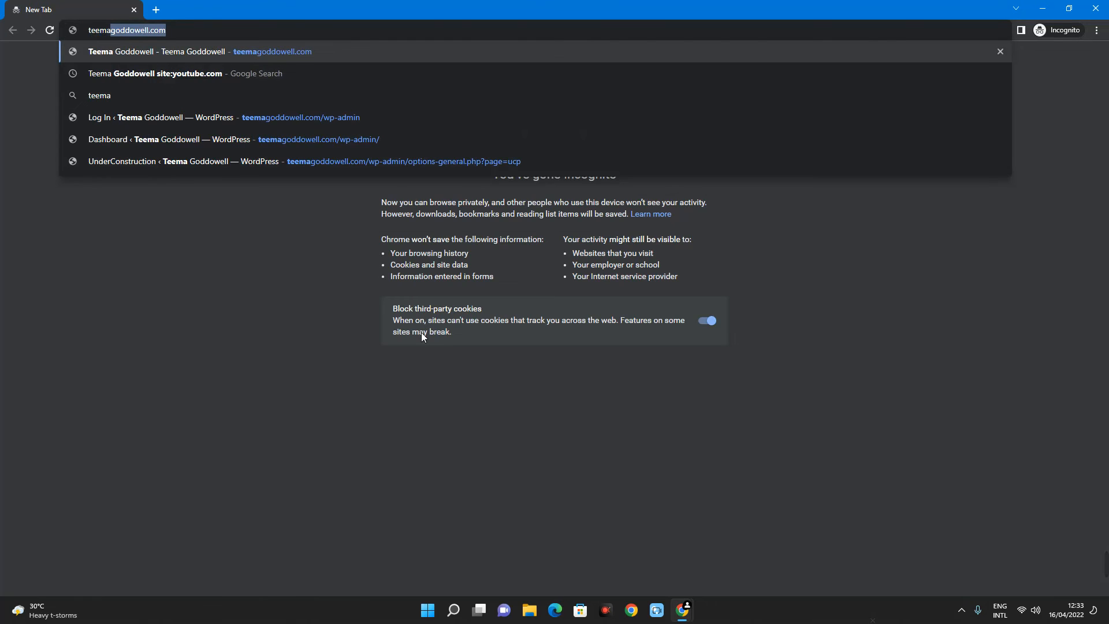
{"action": "key", "text": "Return"}
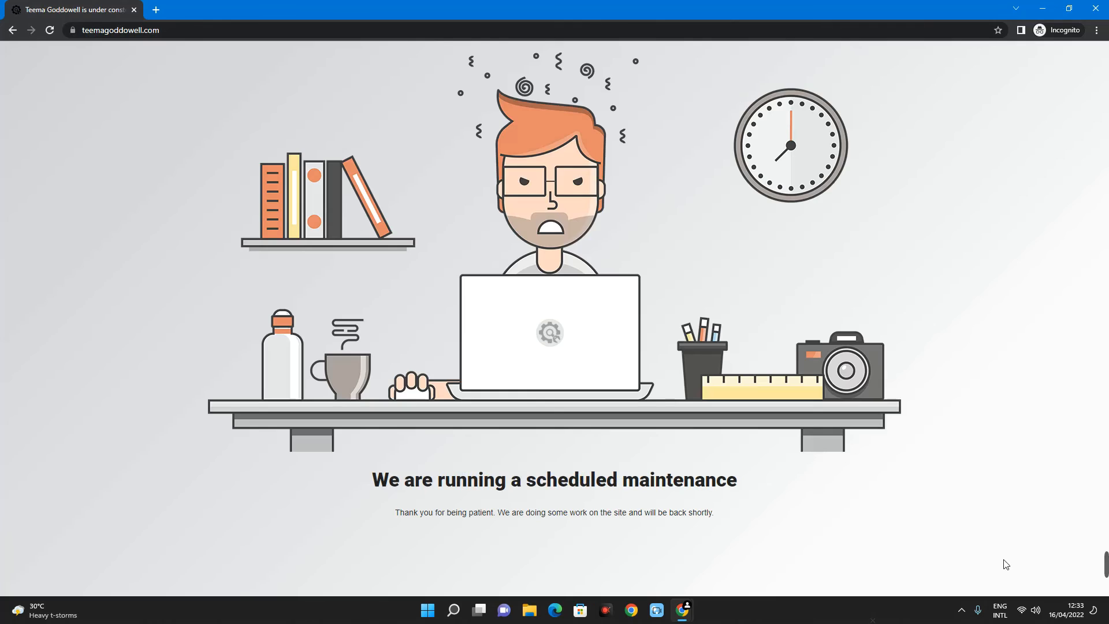